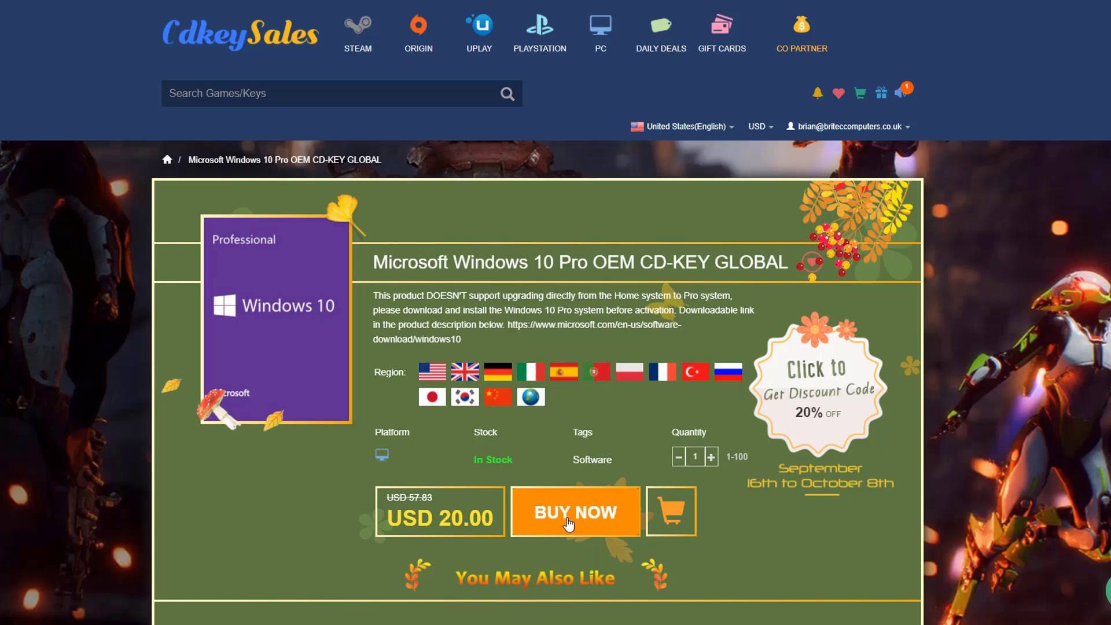
Check out the Windows 10 Pro OEM key with promo code BR09 applied.
{"action": "left_click", "coordinate": [567, 521]}
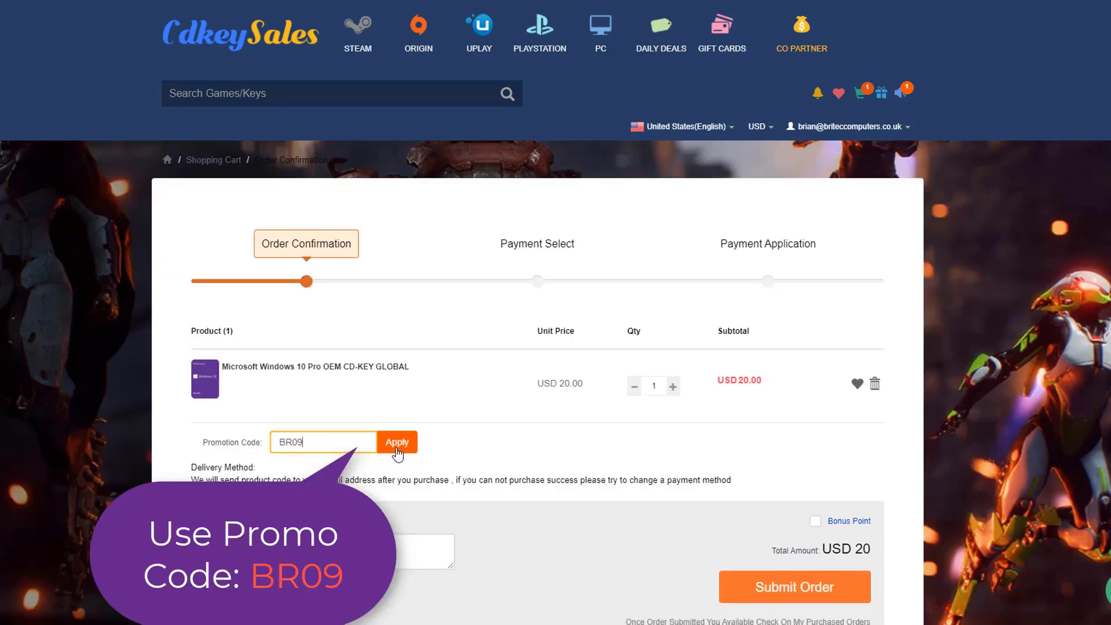
{"action": "left_click", "coordinate": [397, 453]}
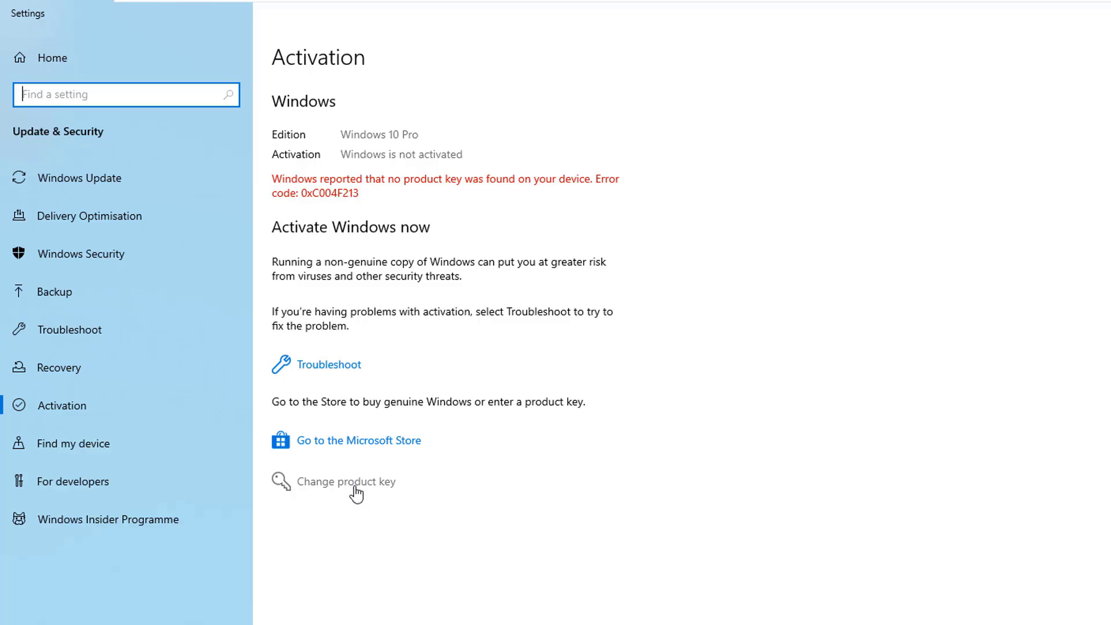
Paste the purchased product key under Change product key and activate Windows 10 Pro.
{"action": "left_click", "coordinate": [356, 493]}
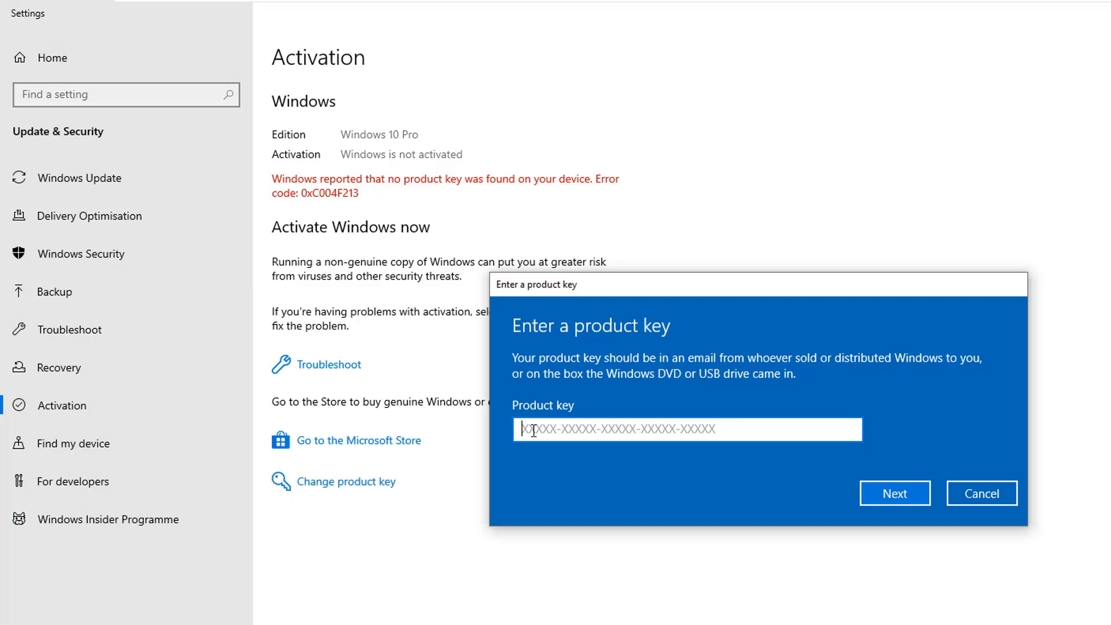
{"action": "key", "text": "ctrl+v"}
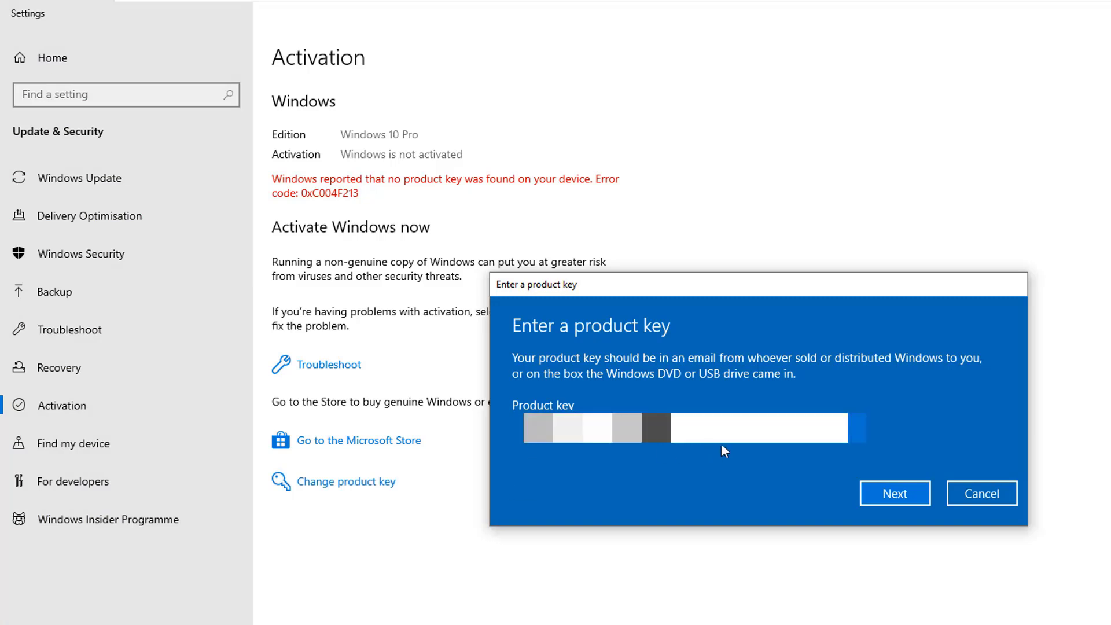
{"action": "left_click", "coordinate": [900, 496]}
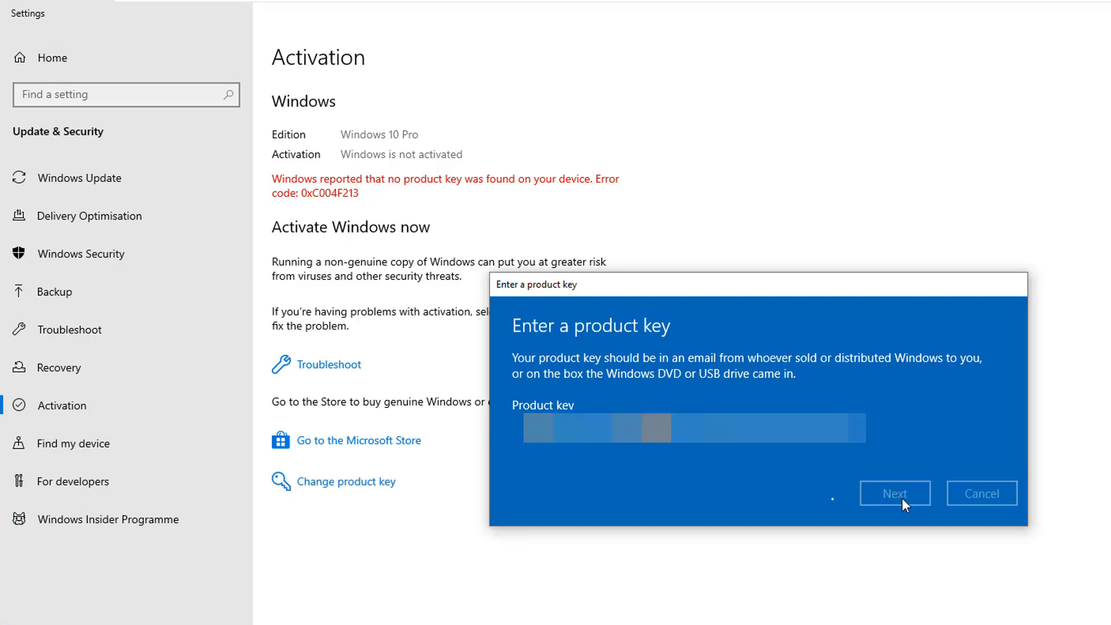
{"action": "left_click", "coordinate": [898, 455]}
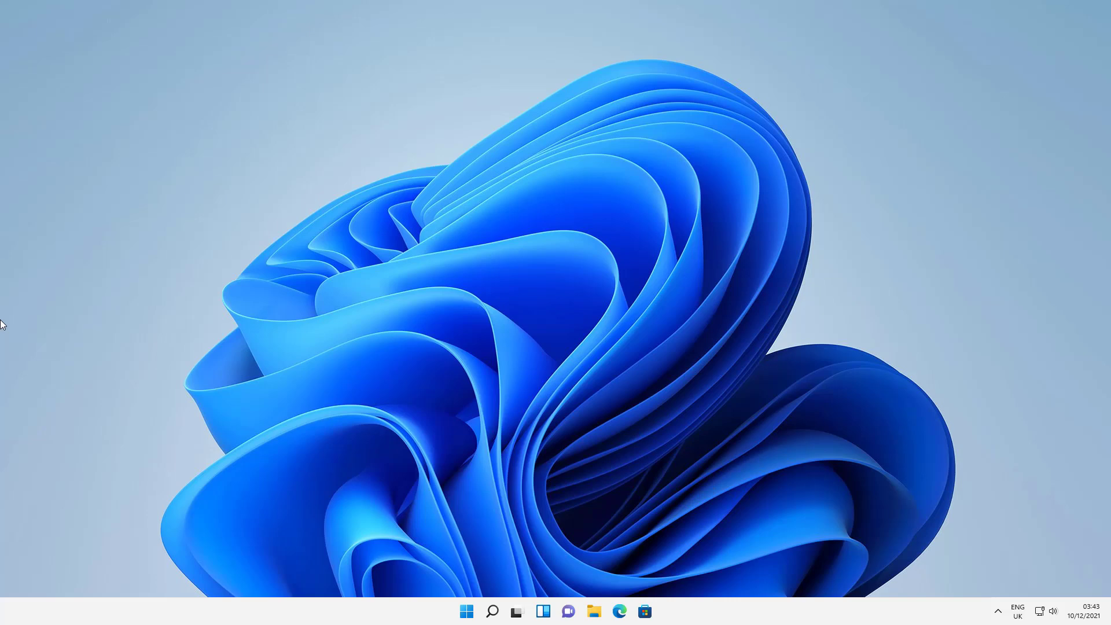
Open File Explorer and expand the OneDrive entry in the folder tree.
{"action": "left_click", "coordinate": [268, 521]}
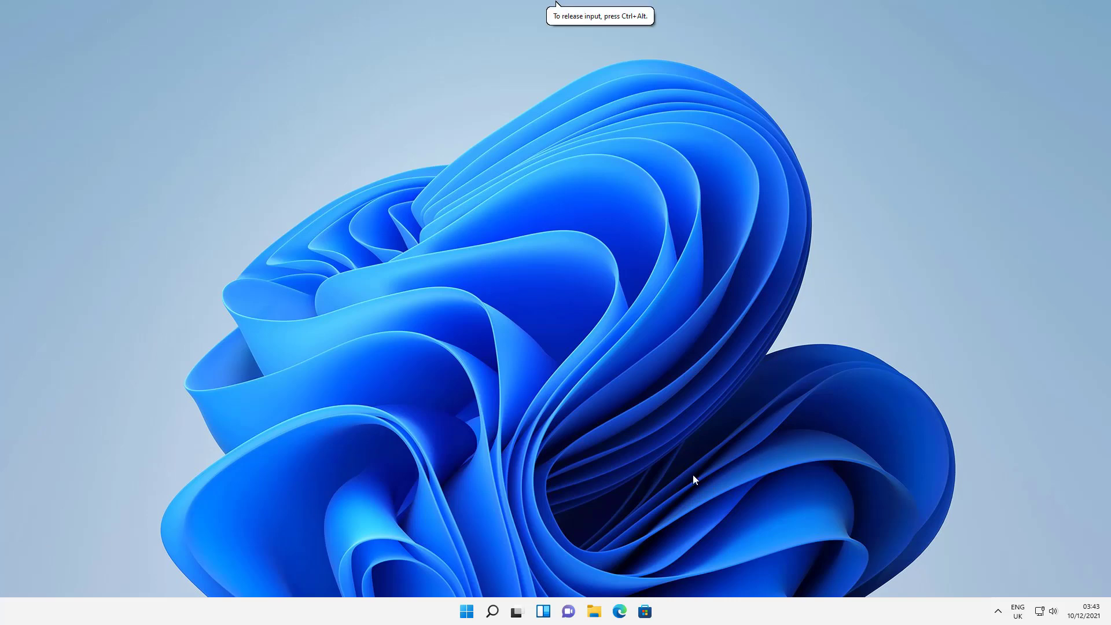
{"action": "left_click", "coordinate": [594, 614]}
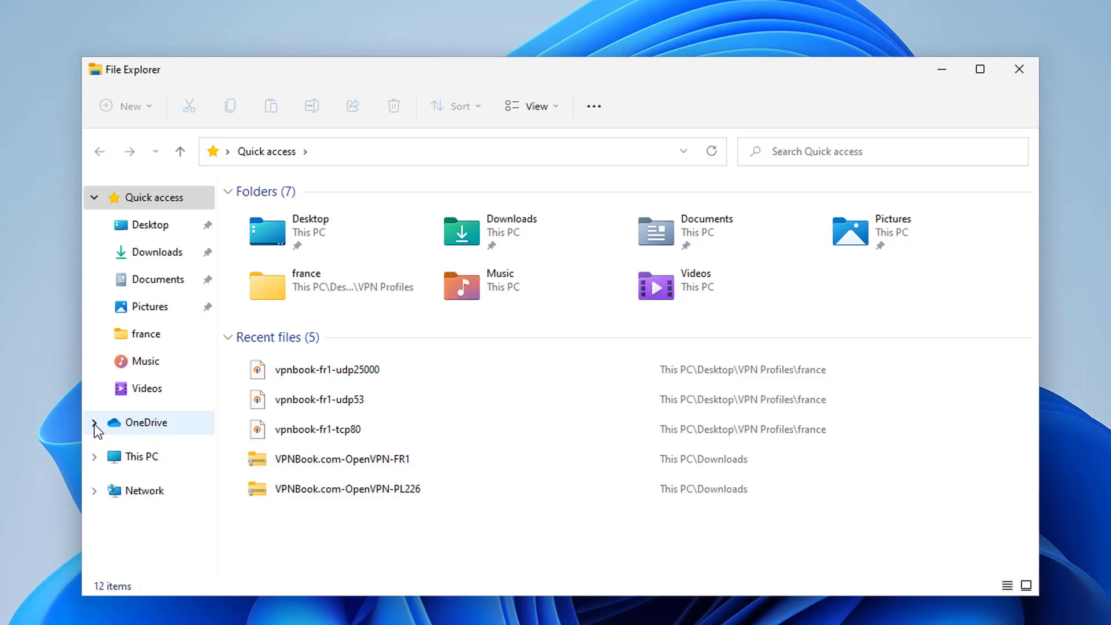
{"action": "left_click", "coordinate": [94, 424]}
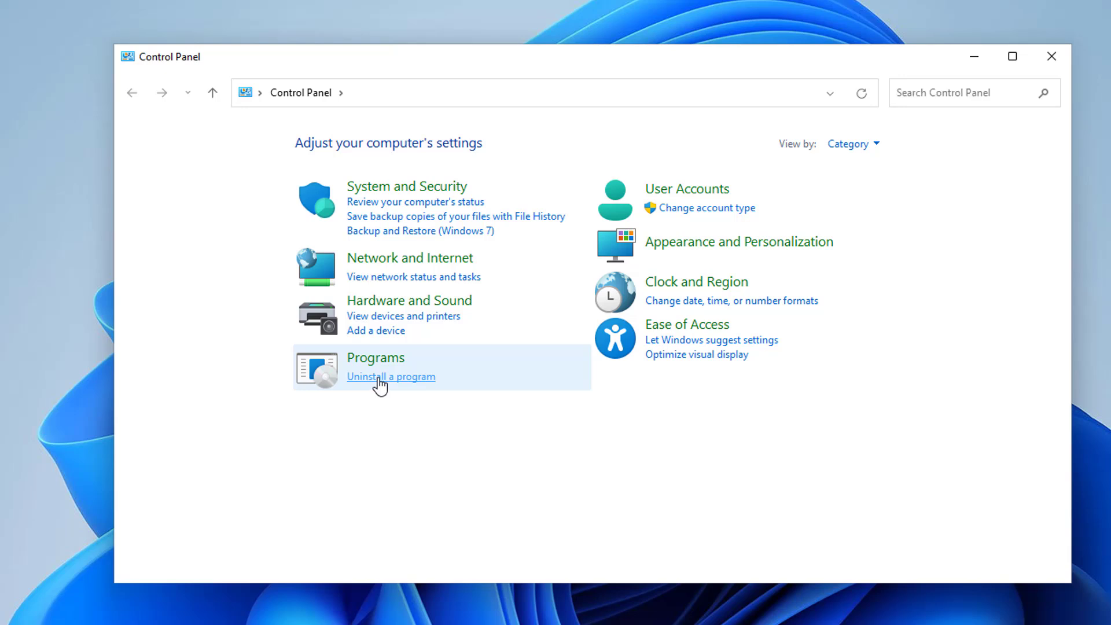
Select Microsoft OneDrive in Programs and Features, then close the window.
{"action": "left_click", "coordinate": [377, 377]}
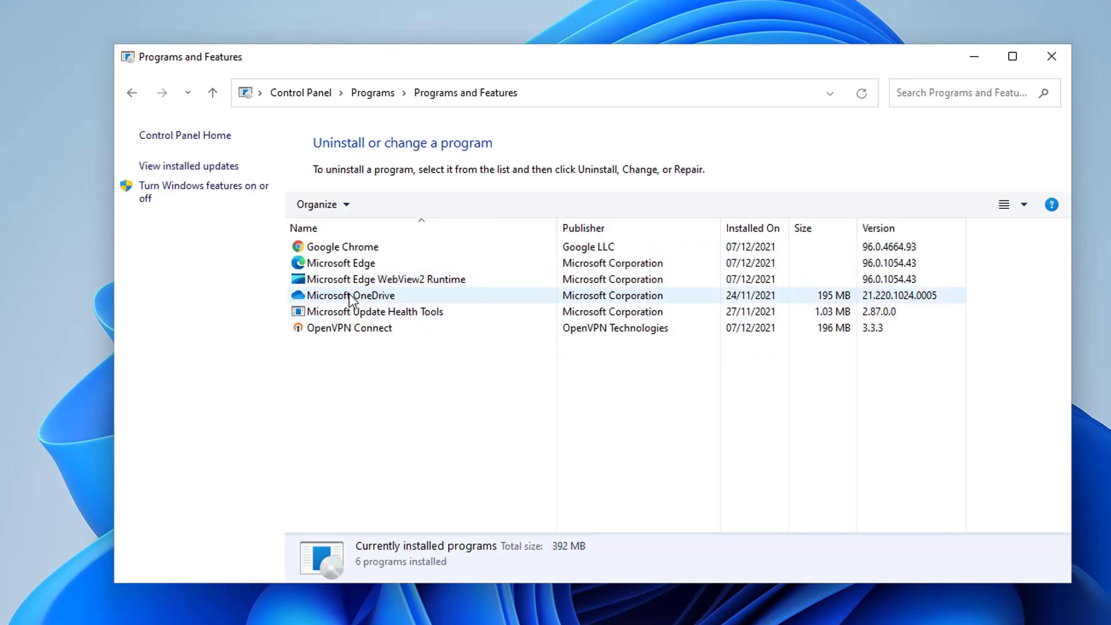
{"action": "left_click", "coordinate": [367, 296]}
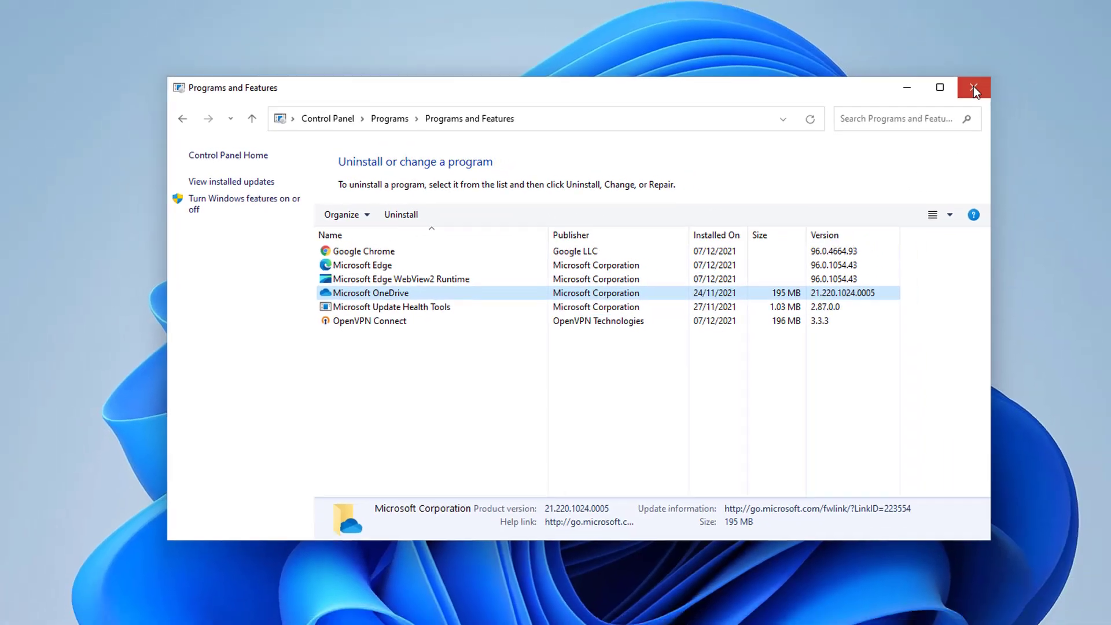
{"action": "left_click", "coordinate": [1052, 56]}
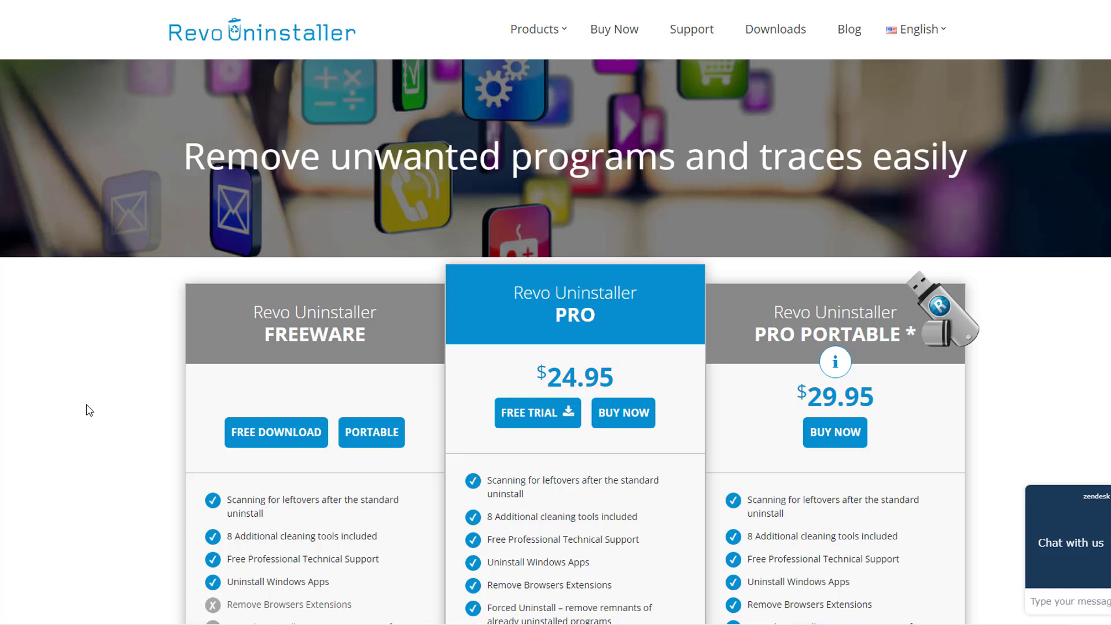
Download the freeware Revo Uninstaller Portable as RevoUninstaller_Portable.zip.
{"action": "left_click", "coordinate": [369, 441]}
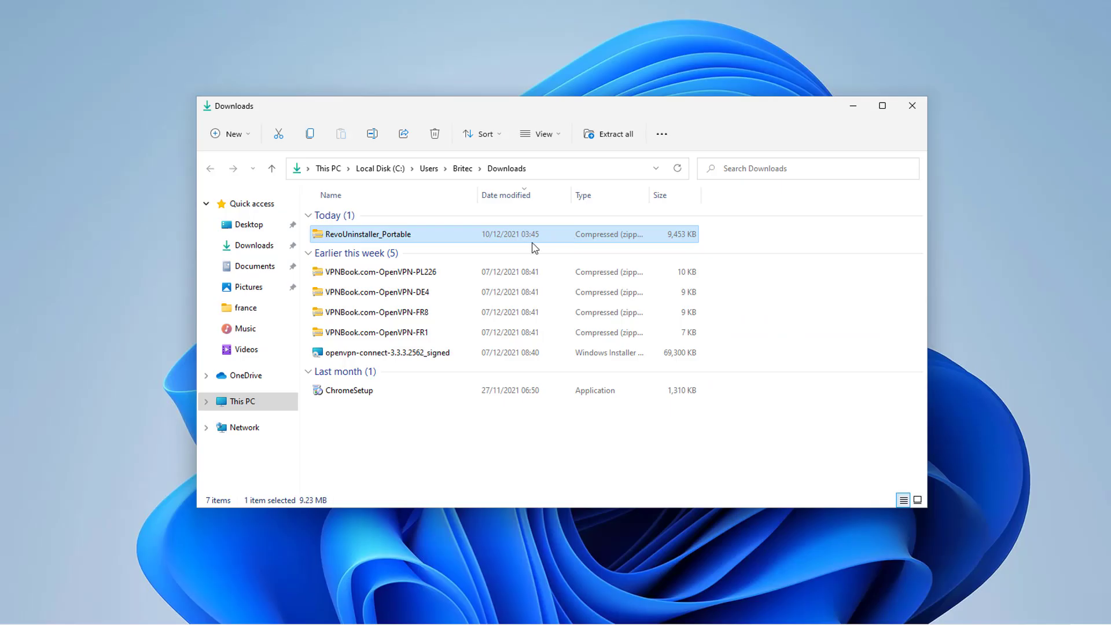
Copy the RevoUninstaller_Portable folder from the downloaded zip to the Desktop.
{"action": "double_click", "coordinate": [368, 235]}
{"action": "left_click_drag", "start_coordinate": [361, 223], "coordinate": [120, 232]}
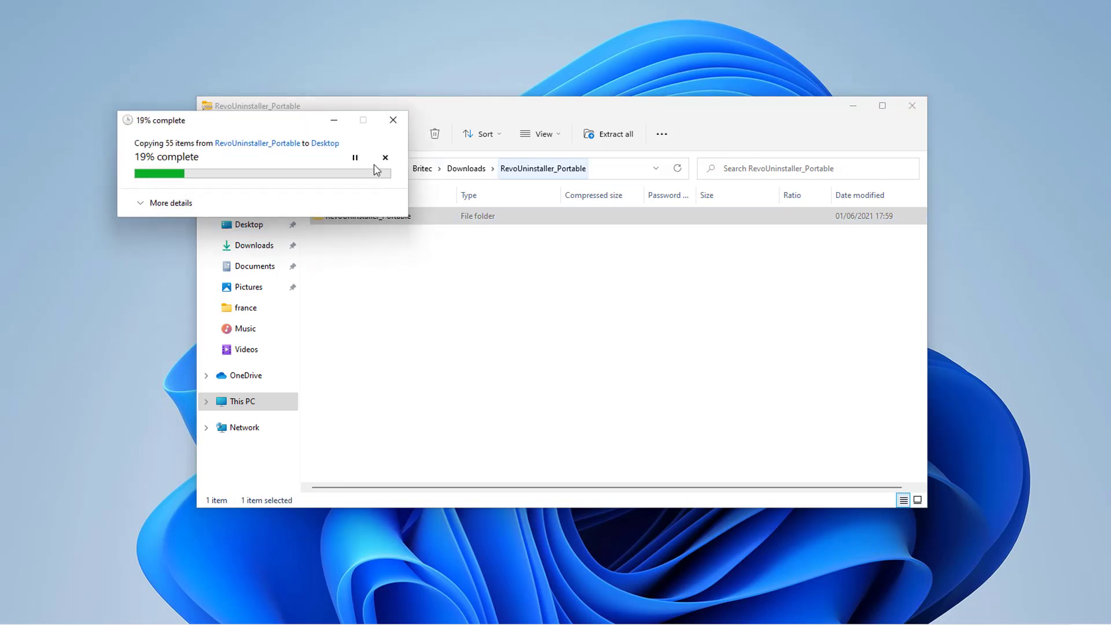
{"action": "left_click_drag", "start_coordinate": [253, 130], "coordinate": [518, 217]}
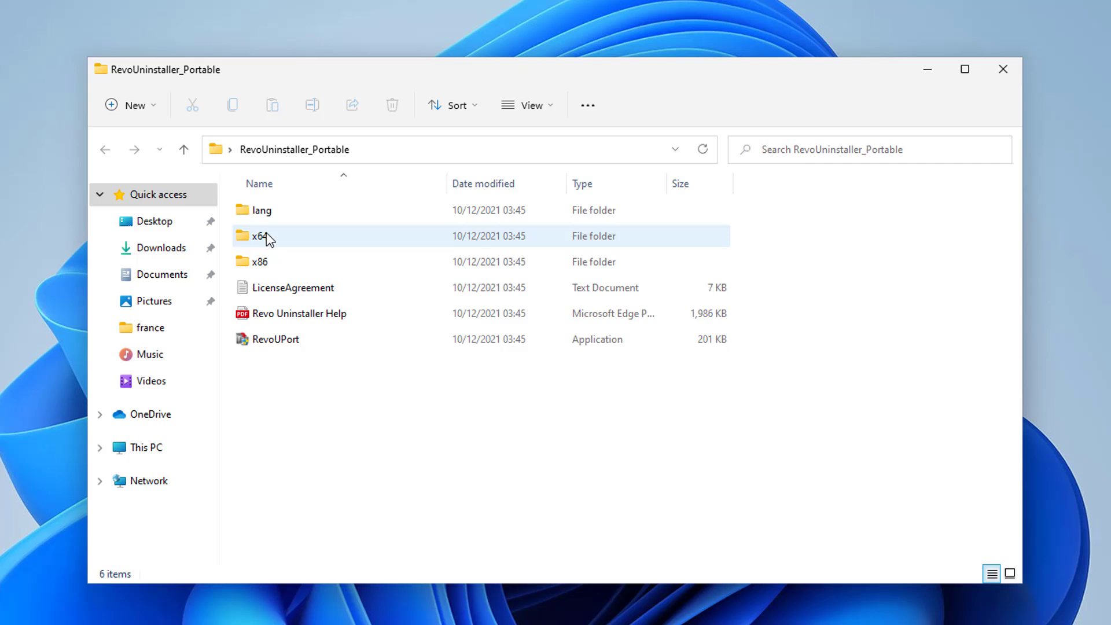
Launch RevoUPort with administrator permission and accept the licence agreement.
{"action": "mouse_move", "coordinate": [270, 239]}
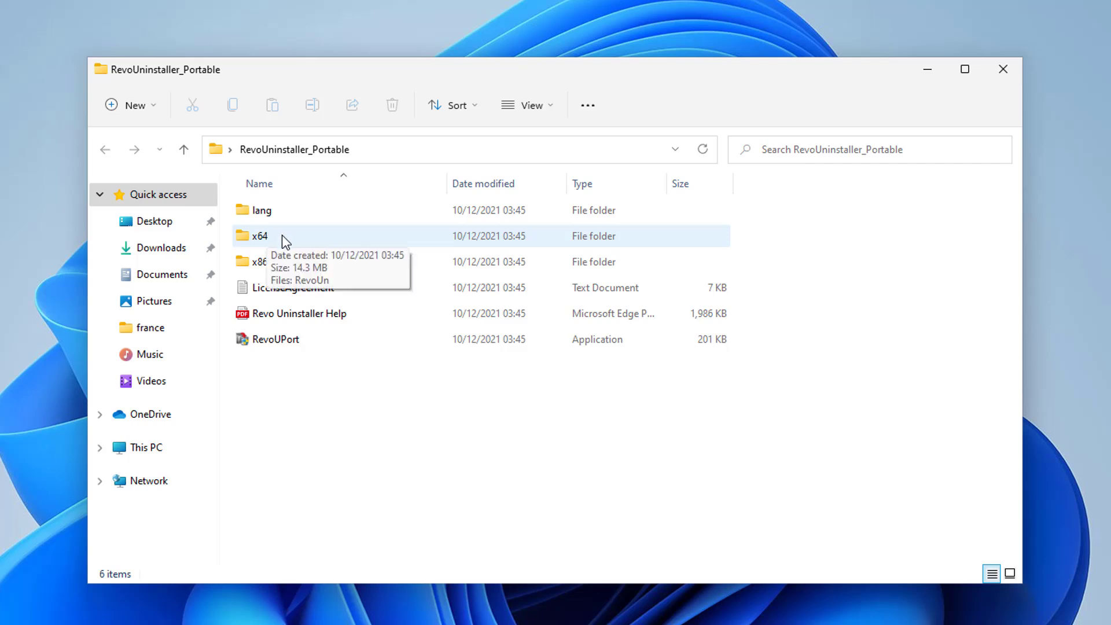
{"action": "left_click", "coordinate": [290, 343]}
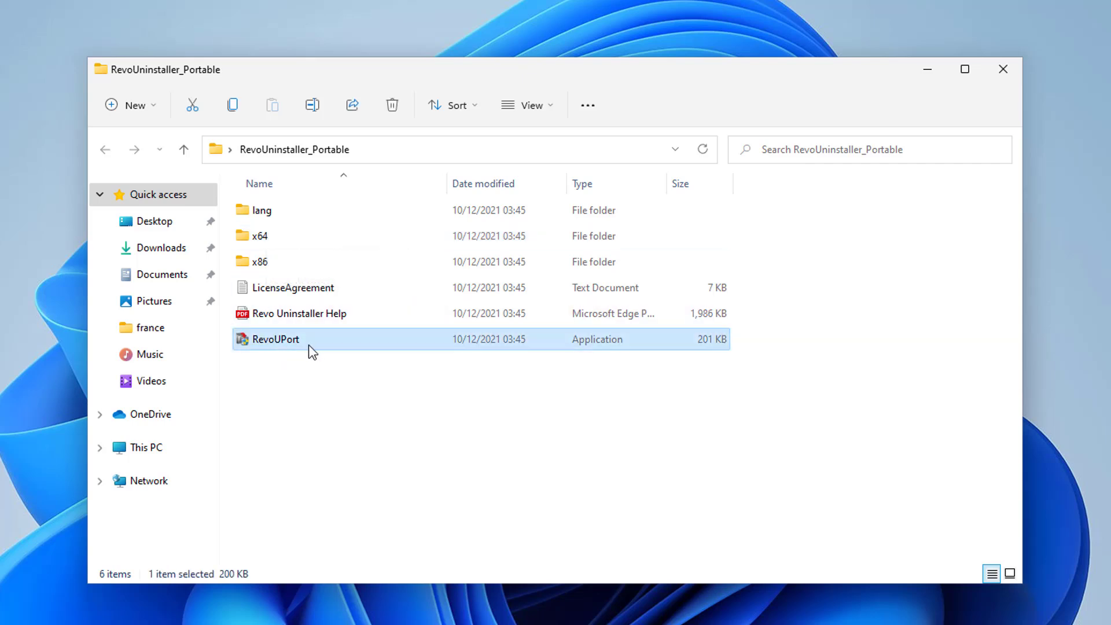
{"action": "mouse_move", "coordinate": [297, 344]}
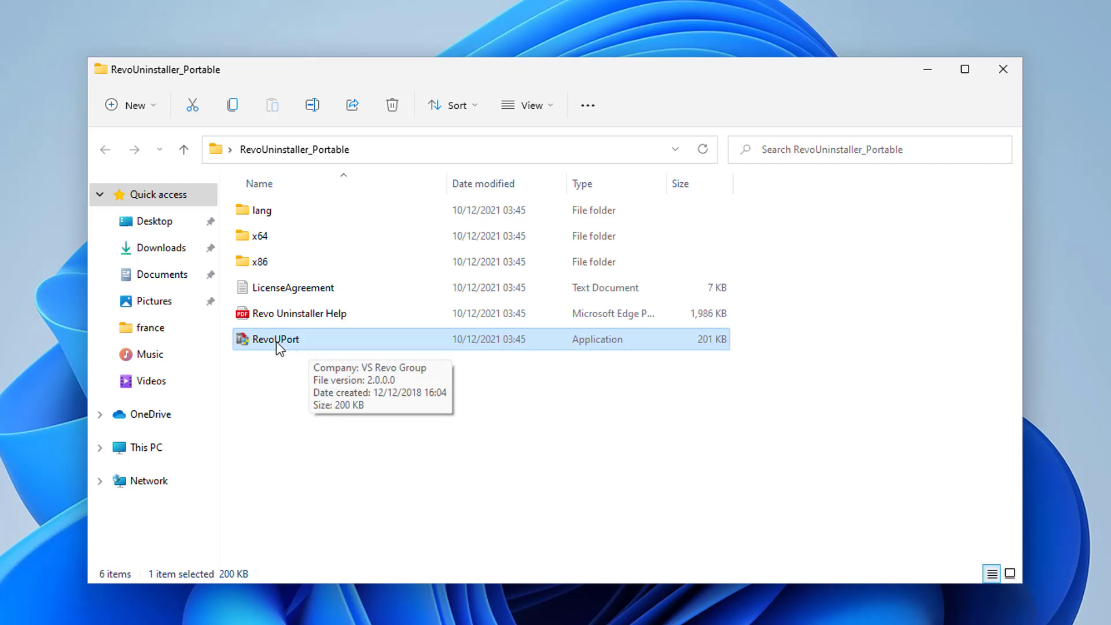
{"action": "double_click", "coordinate": [276, 342]}
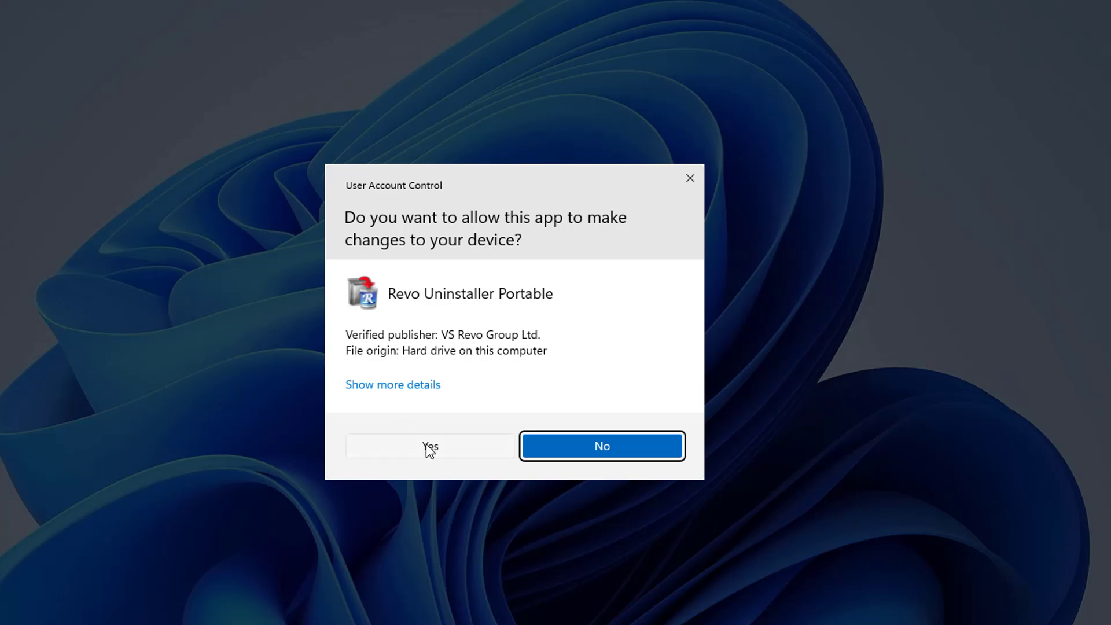
{"action": "left_click", "coordinate": [431, 448]}
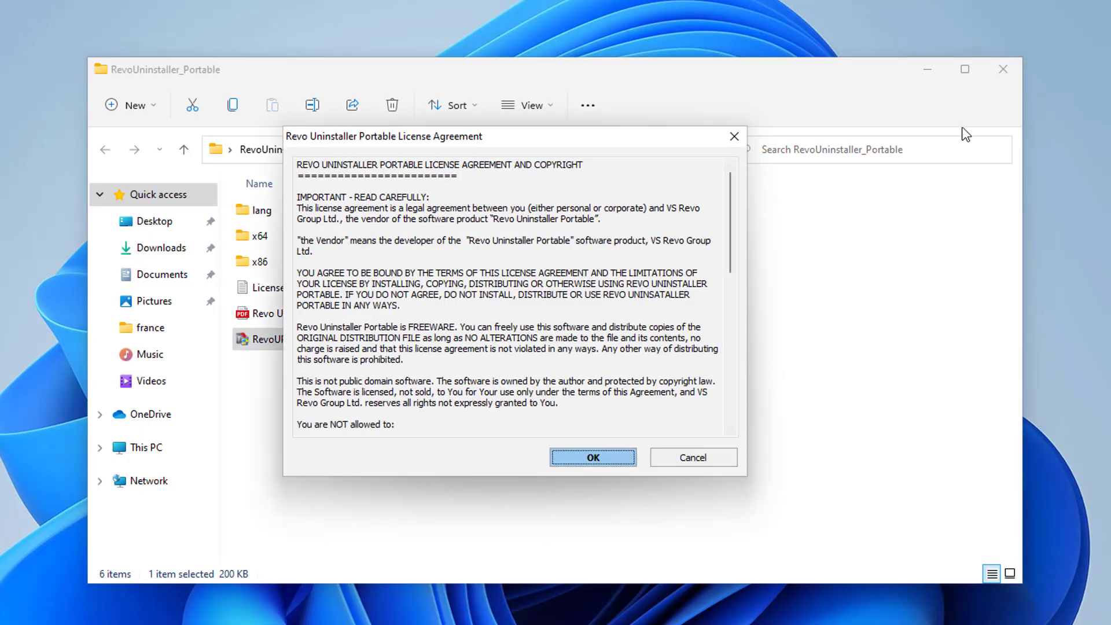
{"action": "left_click", "coordinate": [929, 73]}
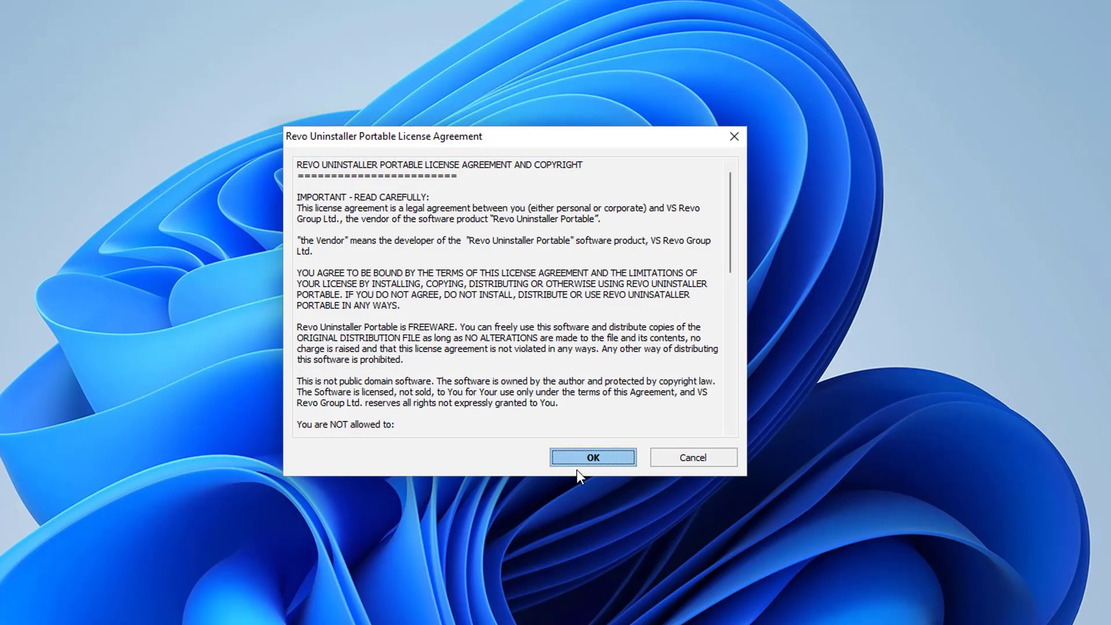
{"action": "left_click", "coordinate": [588, 462]}
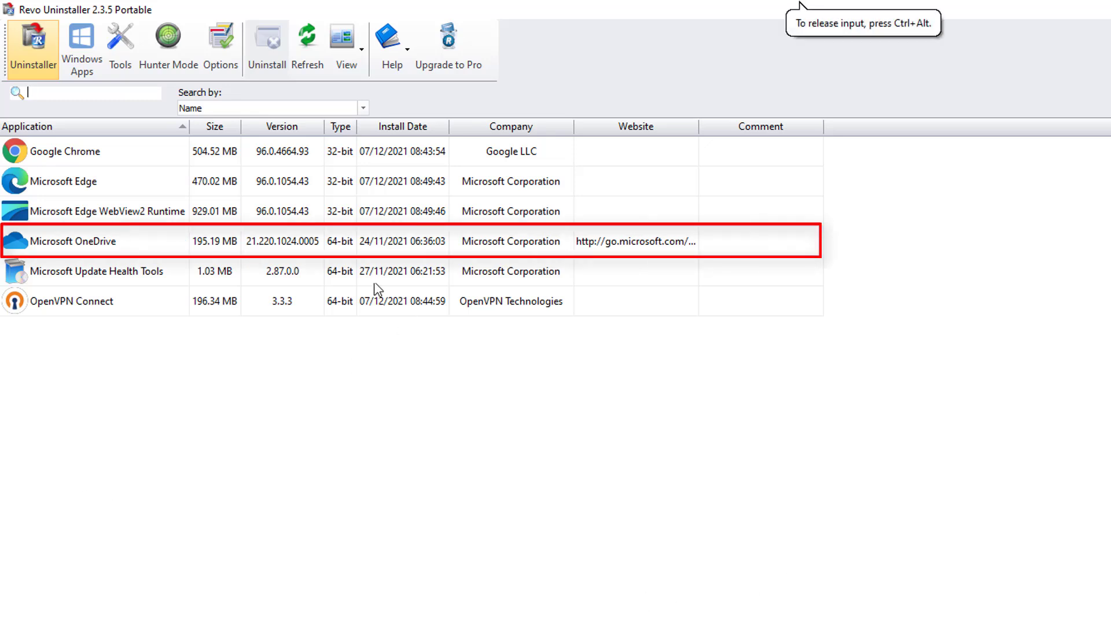
Select Microsoft OneDrive, look at the Windows Apps view, then return to the Uninstaller list.
{"action": "left_click", "coordinate": [102, 246]}
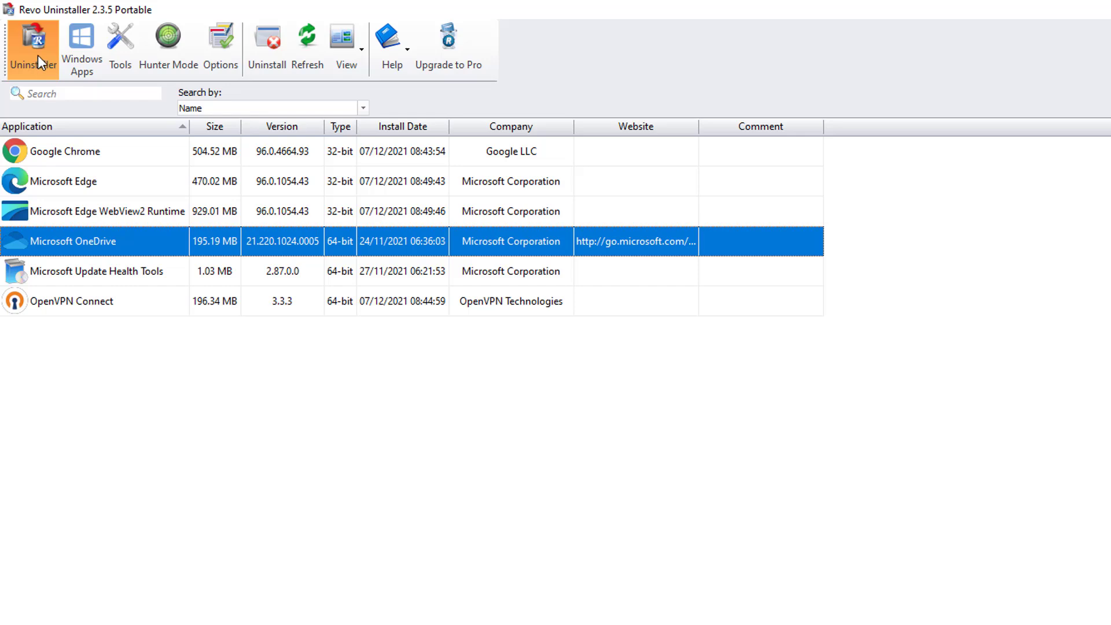
{"action": "left_click", "coordinate": [76, 52]}
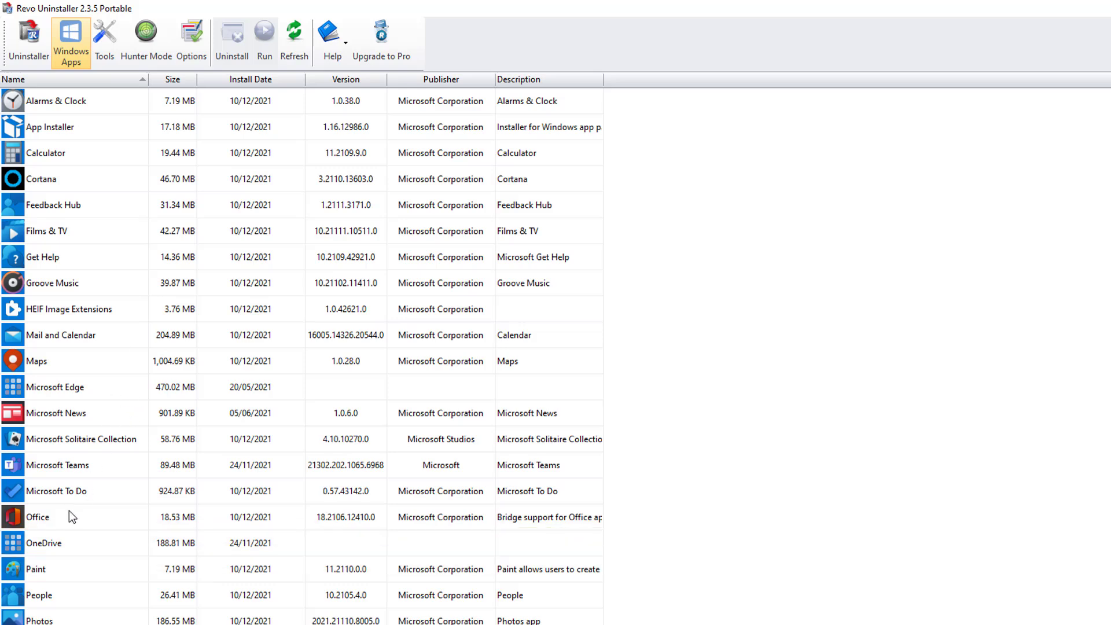
{"action": "left_click", "coordinate": [94, 551]}
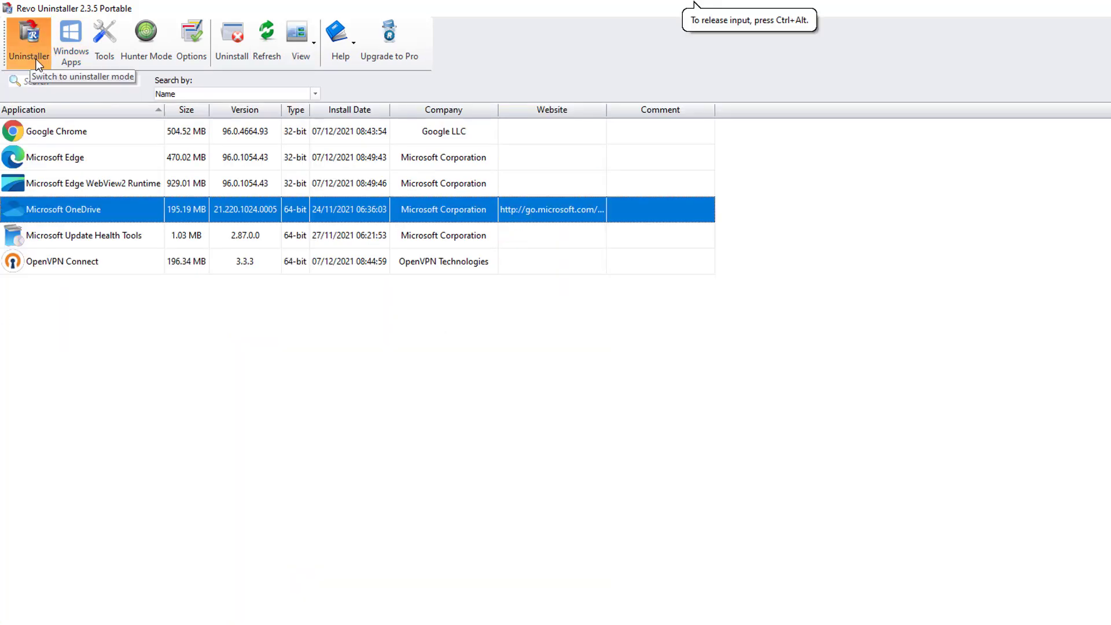
Uninstall Microsoft OneDrive and run an Advanced-mode leftover scan.
{"action": "left_click", "coordinate": [228, 47]}
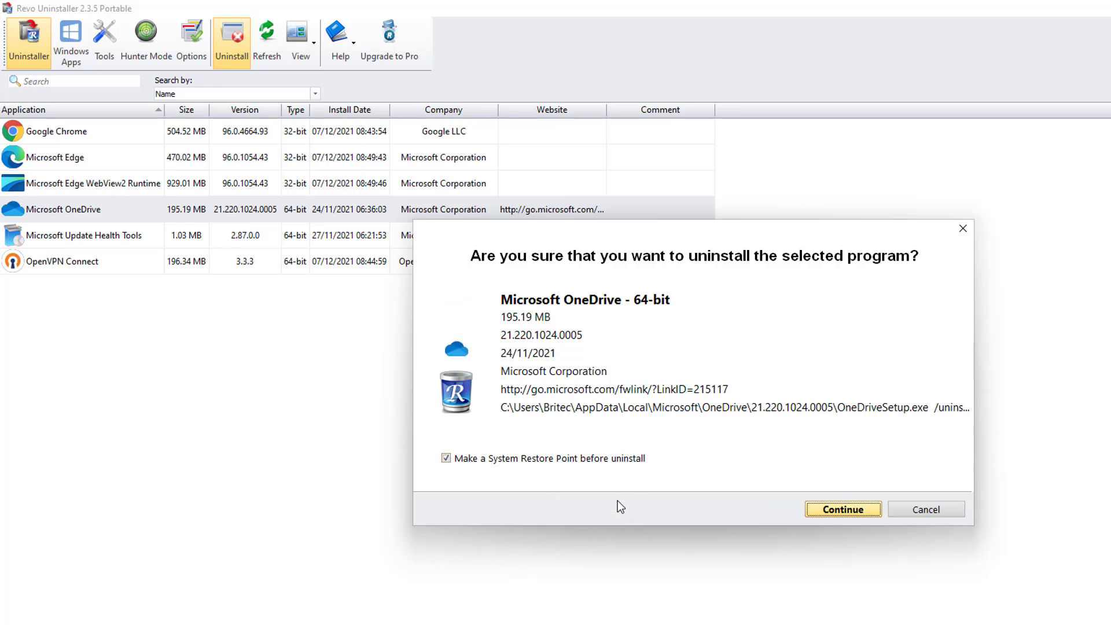
{"action": "left_click", "coordinate": [851, 508]}
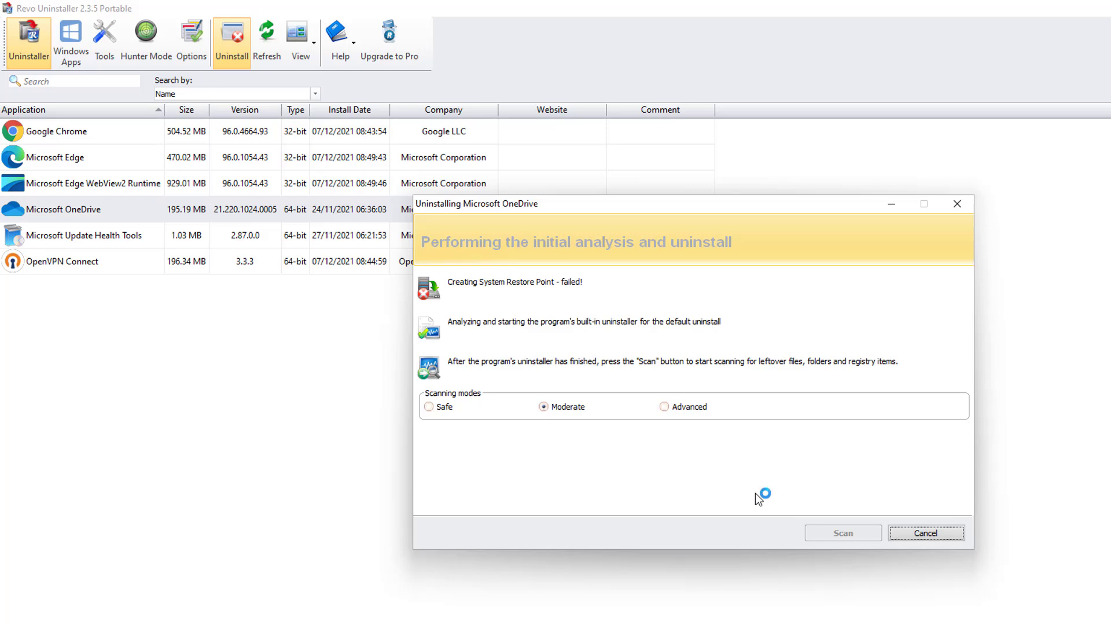
{"action": "left_click", "coordinate": [665, 407]}
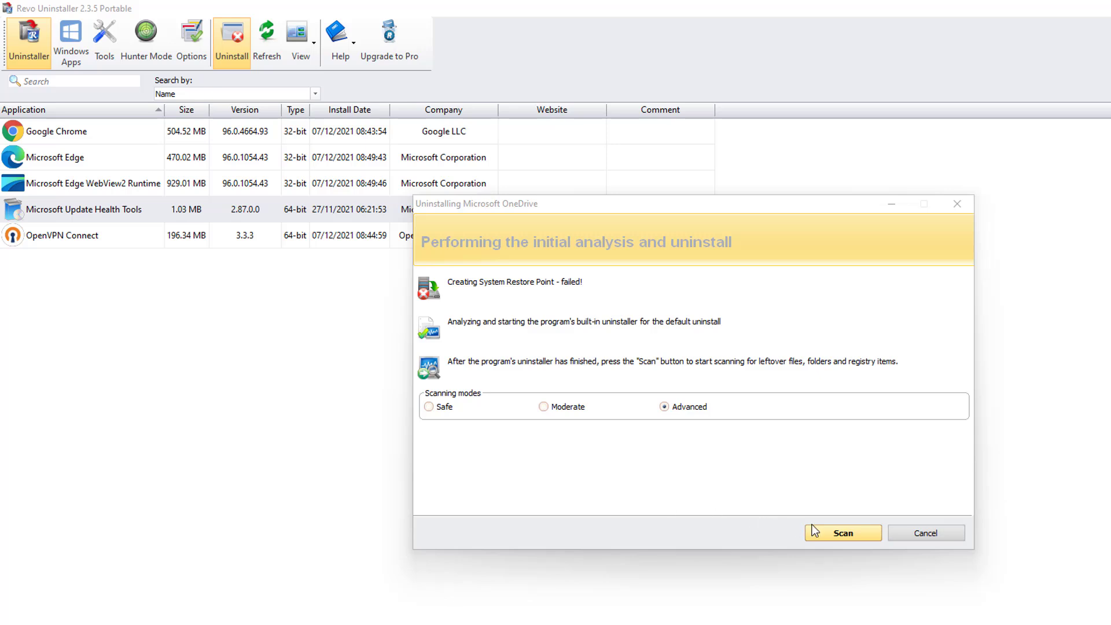
{"action": "left_click", "coordinate": [842, 539]}
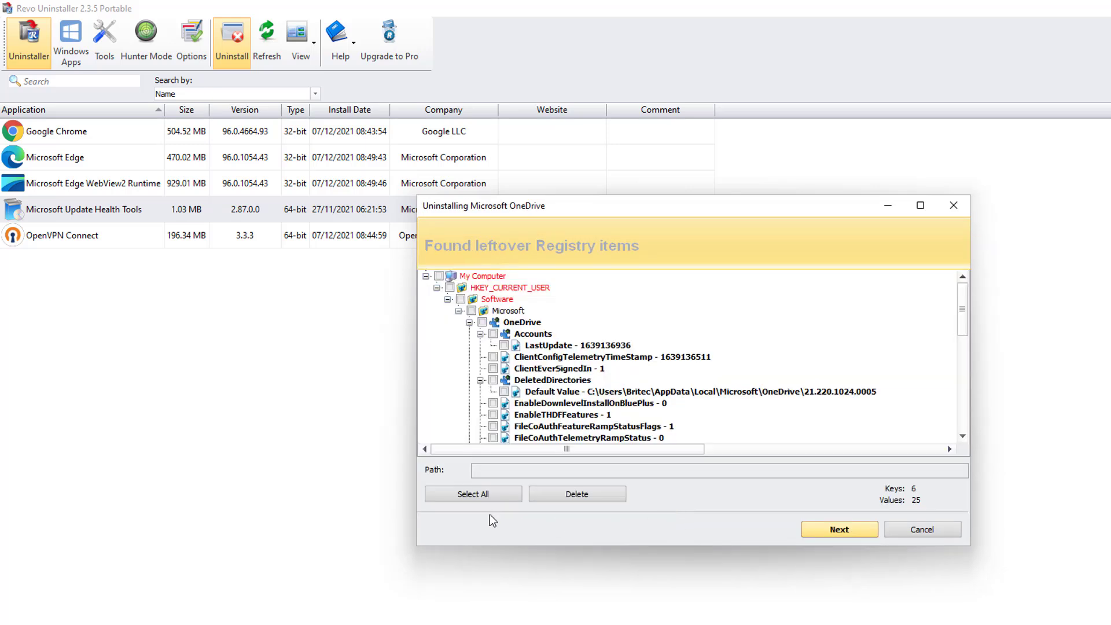
Select and delete all OneDrive leftover registry items: 6 keys and 25 values.
{"action": "mouse_move", "coordinate": [965, 307]}
{"action": "left_mouse_down"}
{"action": "mouse_move", "coordinate": [969, 414]}
{"action": "mouse_move", "coordinate": [966, 290]}
{"action": "left_mouse_up"}
{"action": "left_click", "coordinate": [468, 495]}
{"action": "left_click", "coordinate": [586, 497]}
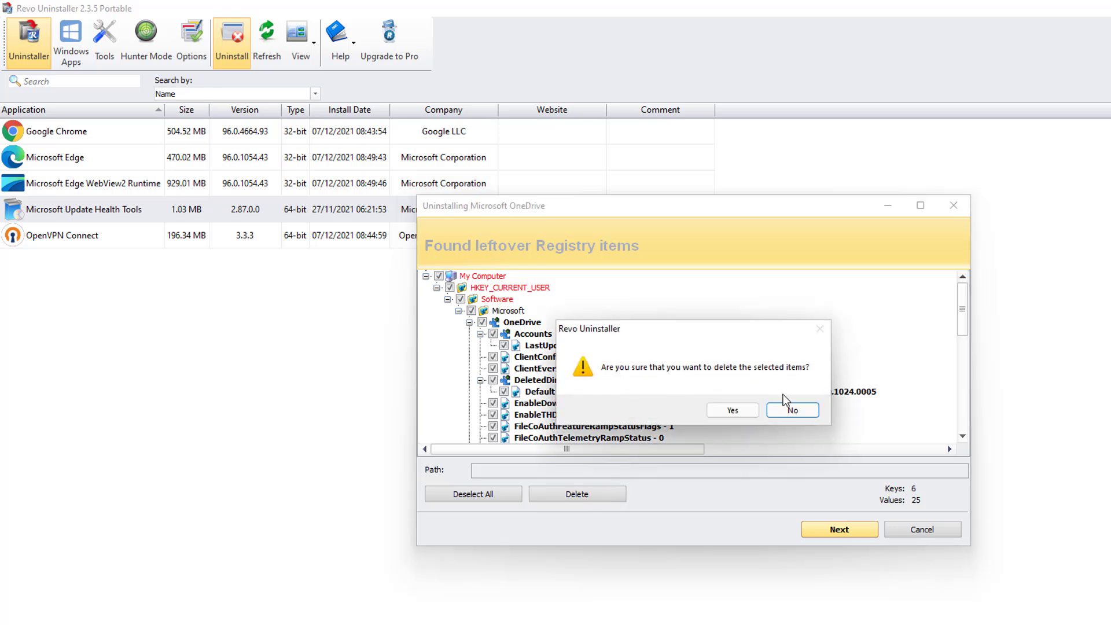
{"action": "left_click", "coordinate": [739, 417]}
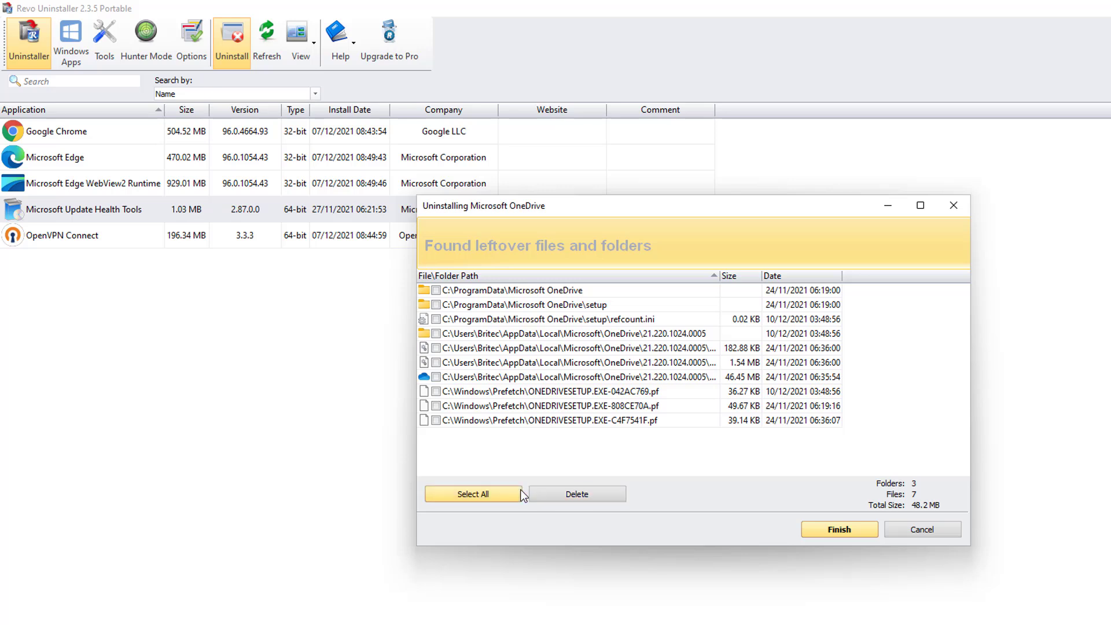
Select and delete all OneDrive leftover files and folders.
{"action": "left_click", "coordinate": [490, 499]}
{"action": "left_click", "coordinate": [536, 497]}
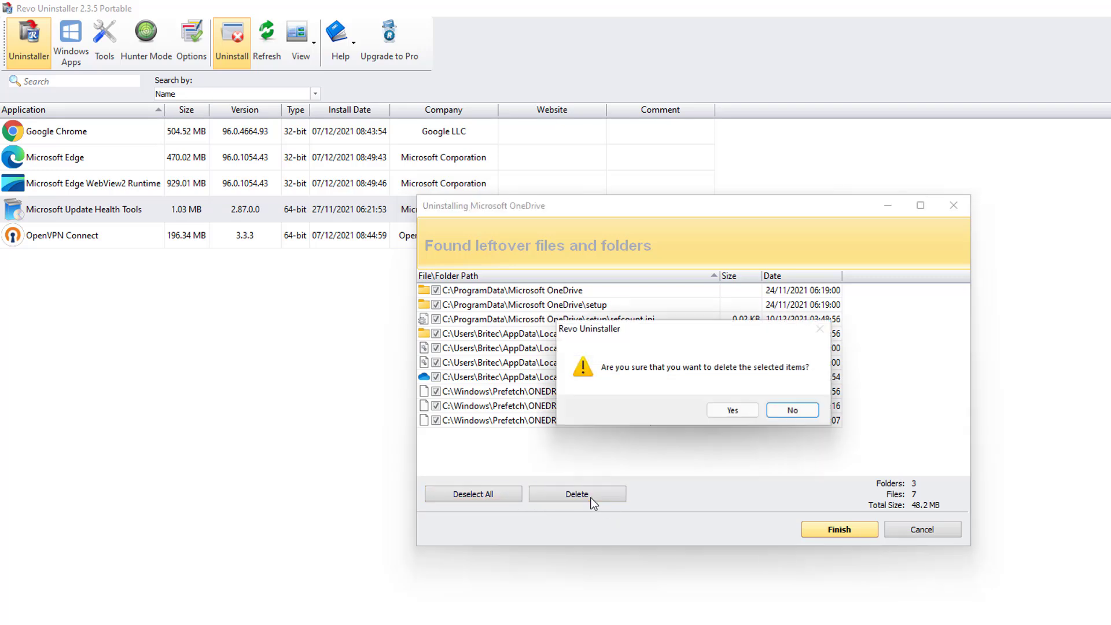
{"action": "left_click", "coordinate": [733, 411]}
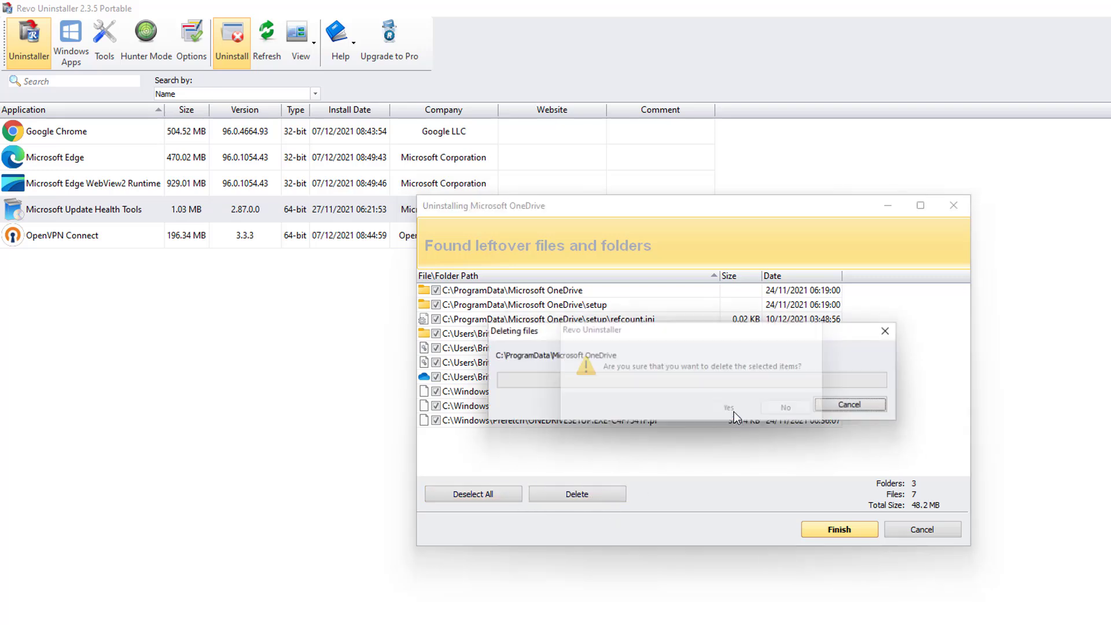
{"action": "left_click", "coordinate": [807, 412]}
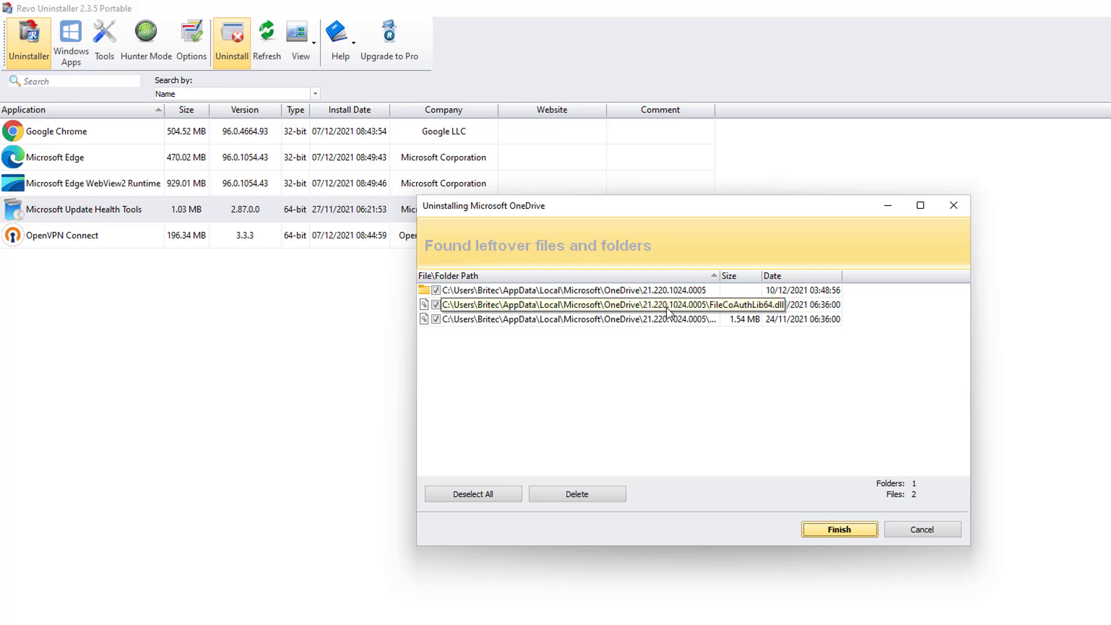
Queue the three remaining OneDrive items for removal at restart and finish the wizard.
{"action": "left_click", "coordinate": [592, 494]}
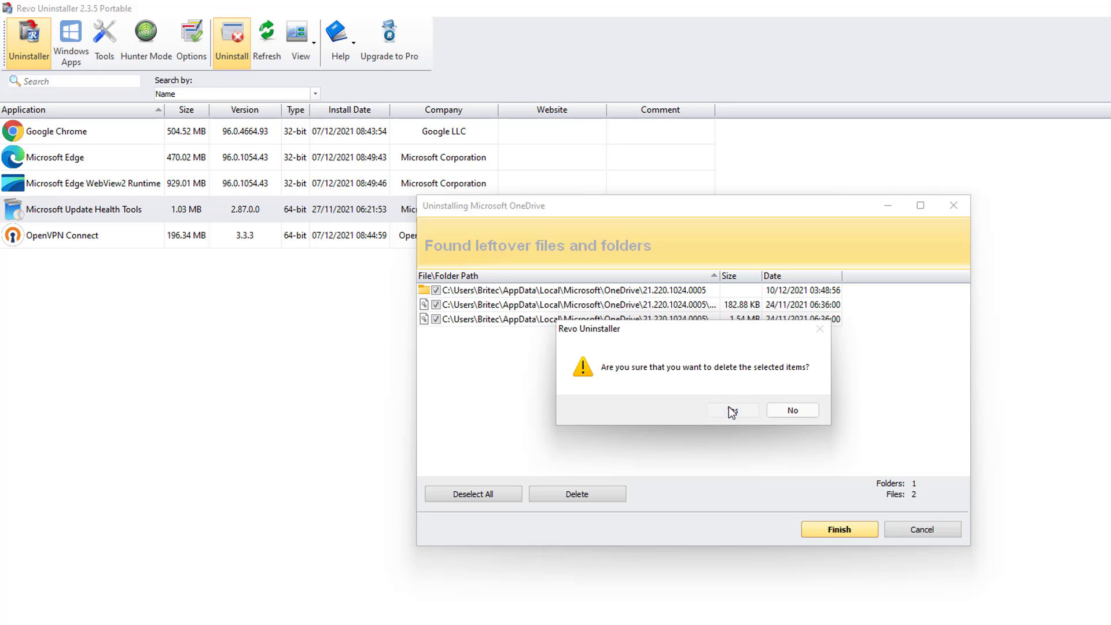
{"action": "left_click", "coordinate": [733, 410]}
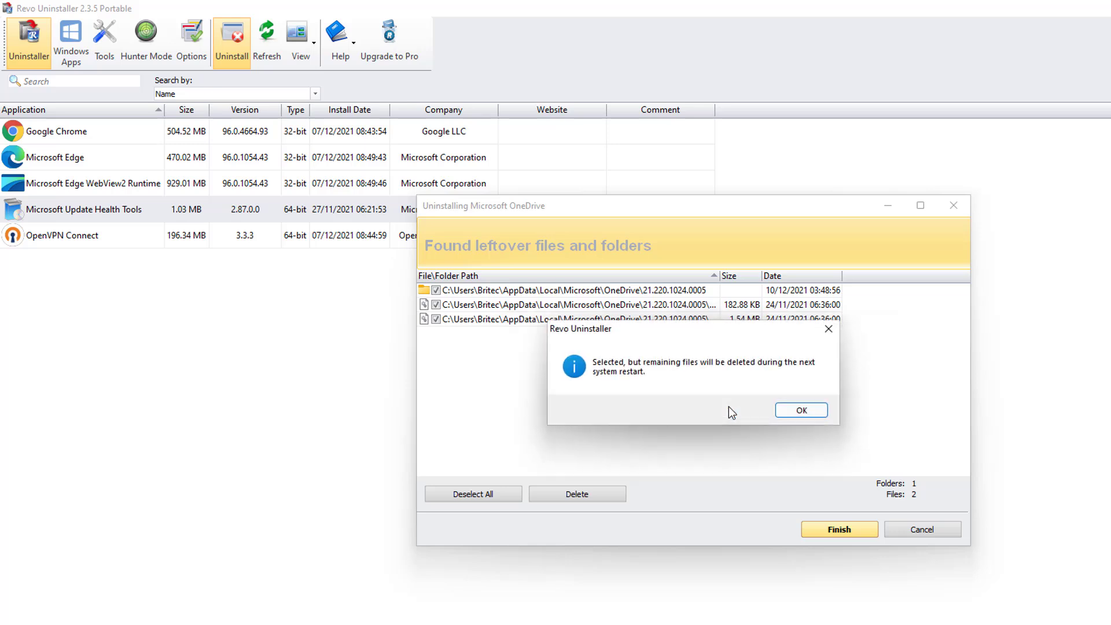
{"action": "left_click", "coordinate": [799, 410]}
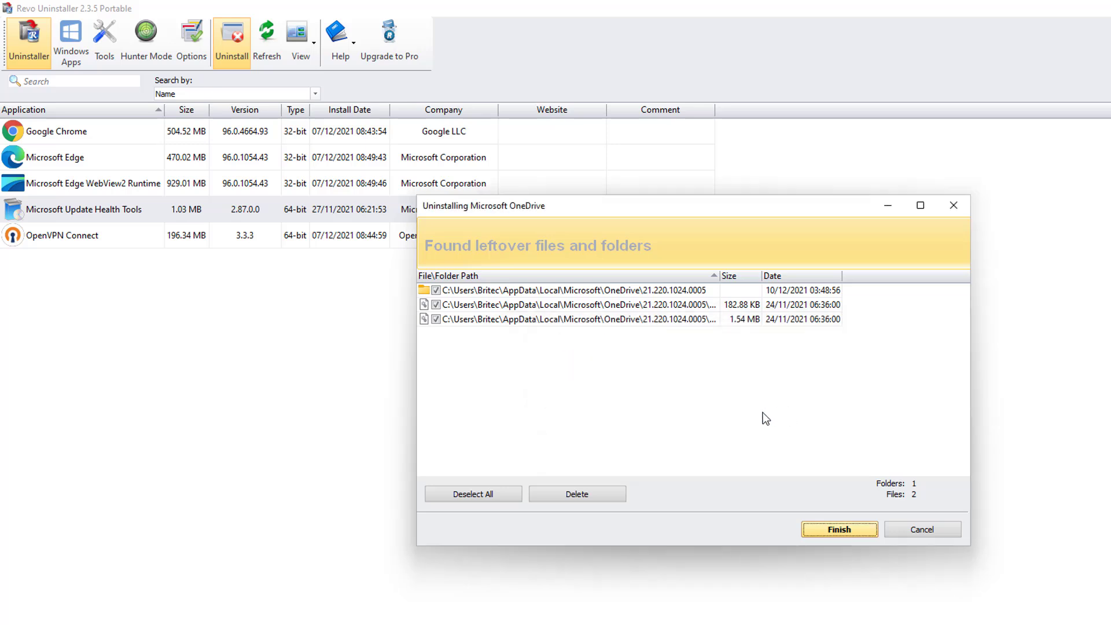
{"action": "left_click", "coordinate": [839, 529]}
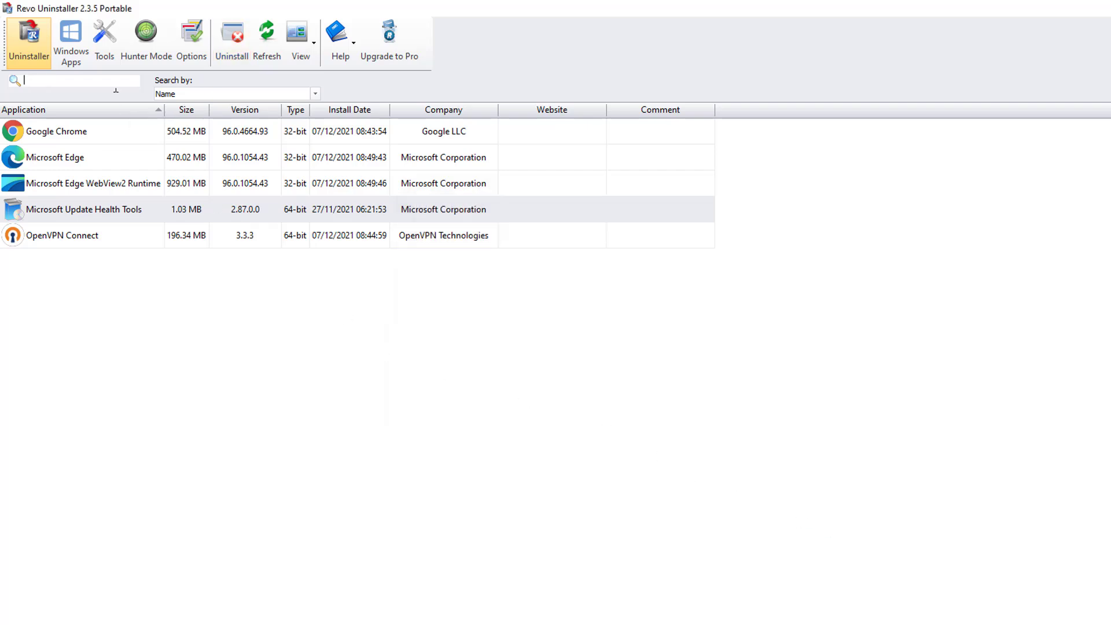
Uninstall the OneDrive Windows app and scan for leftovers, which finds none.
{"action": "left_click", "coordinate": [74, 44]}
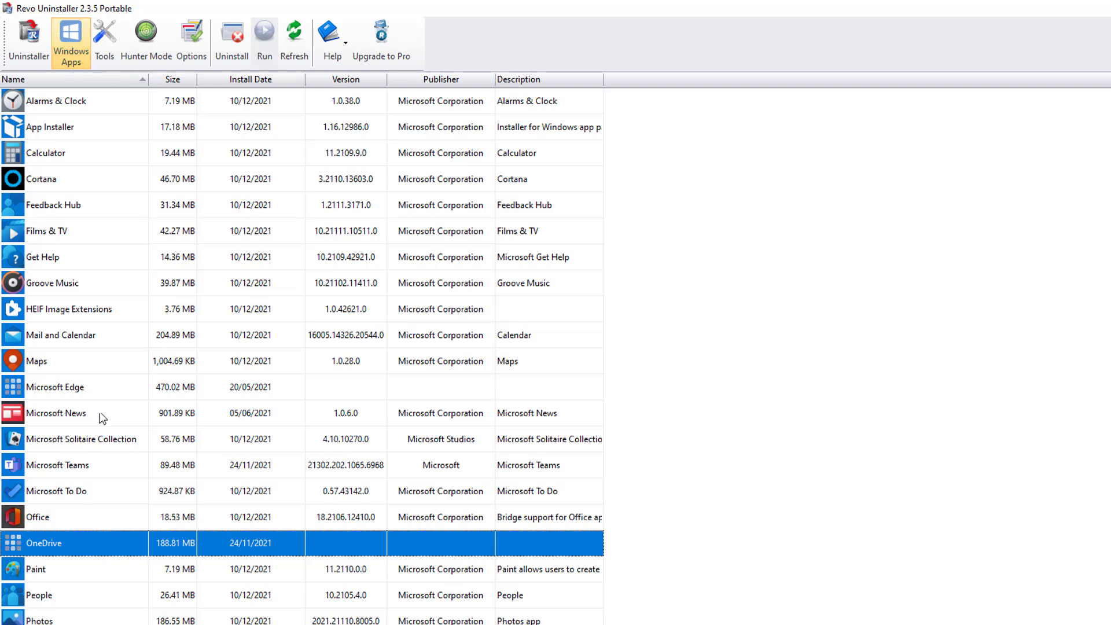
{"action": "left_click", "coordinate": [228, 45]}
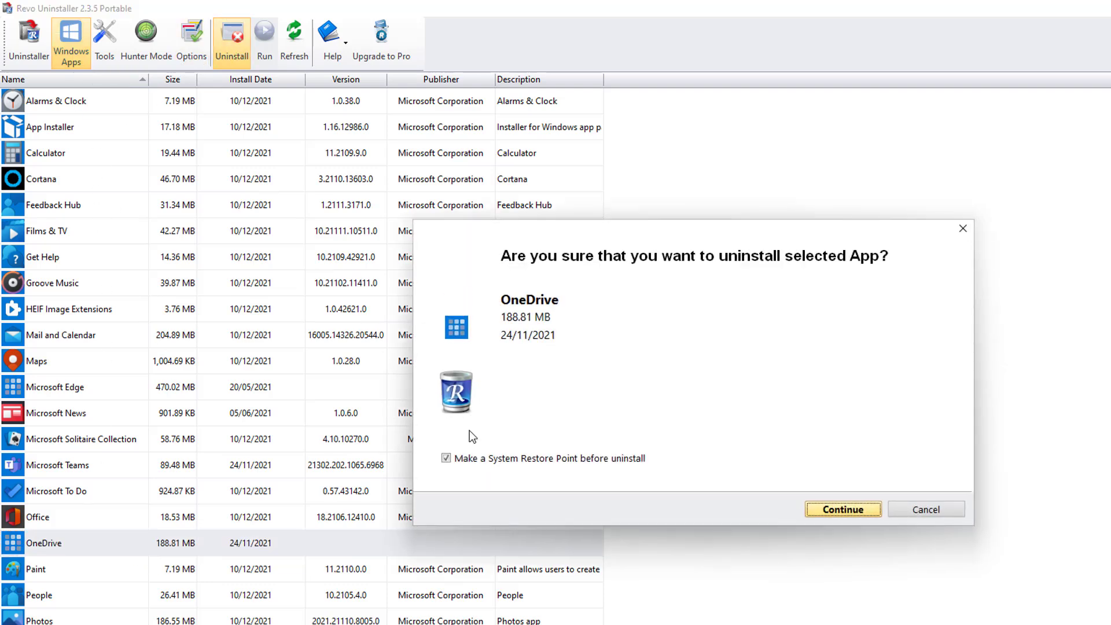
{"action": "left_click", "coordinate": [853, 510]}
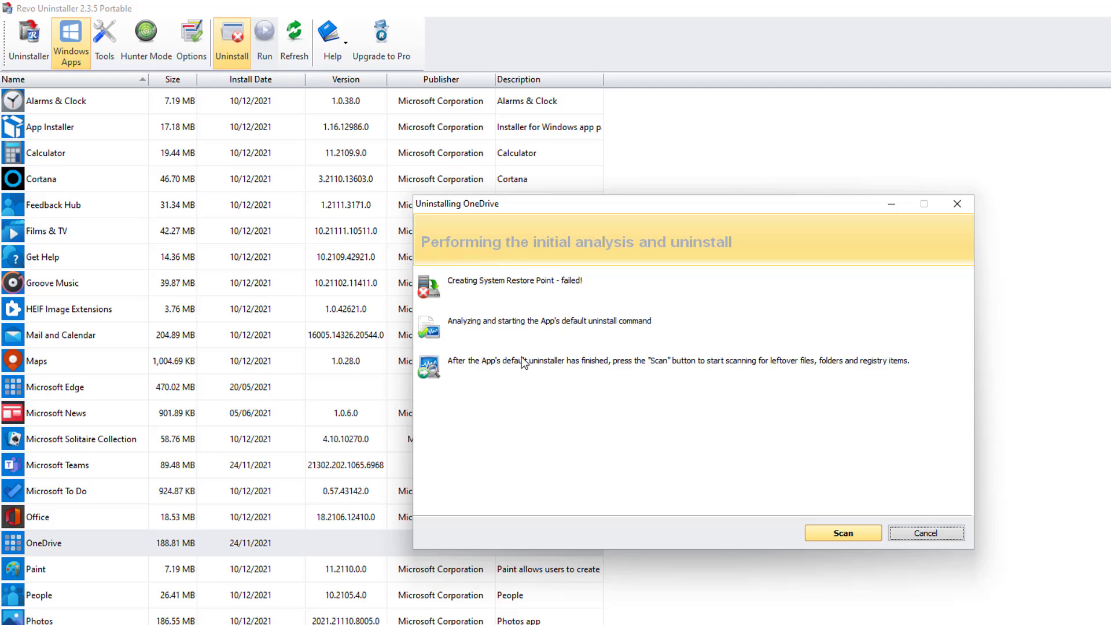
{"action": "left_click", "coordinate": [845, 536]}
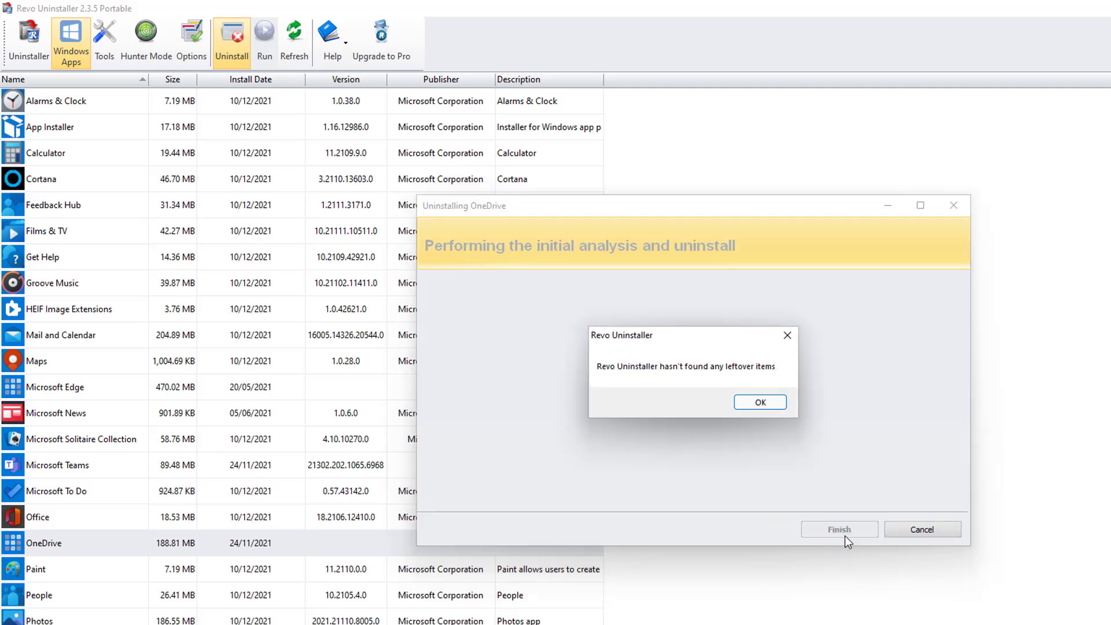
{"action": "left_click", "coordinate": [756, 404]}
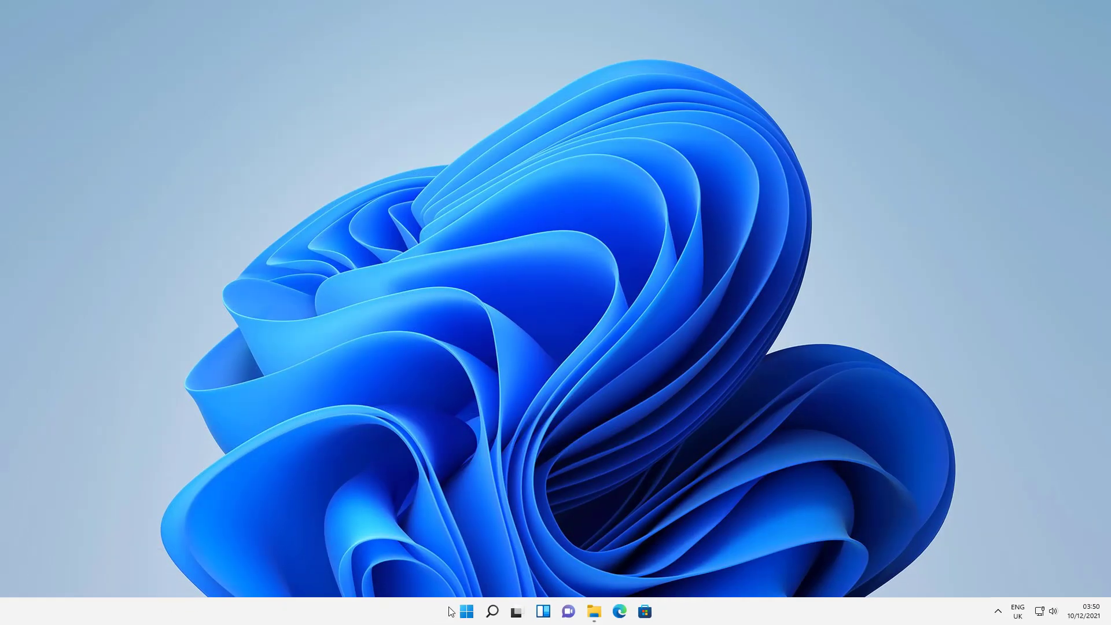
Restart Windows 11 from Start's power options and get back to the desktop after it reboots.
{"action": "left_click", "coordinate": [467, 612]}
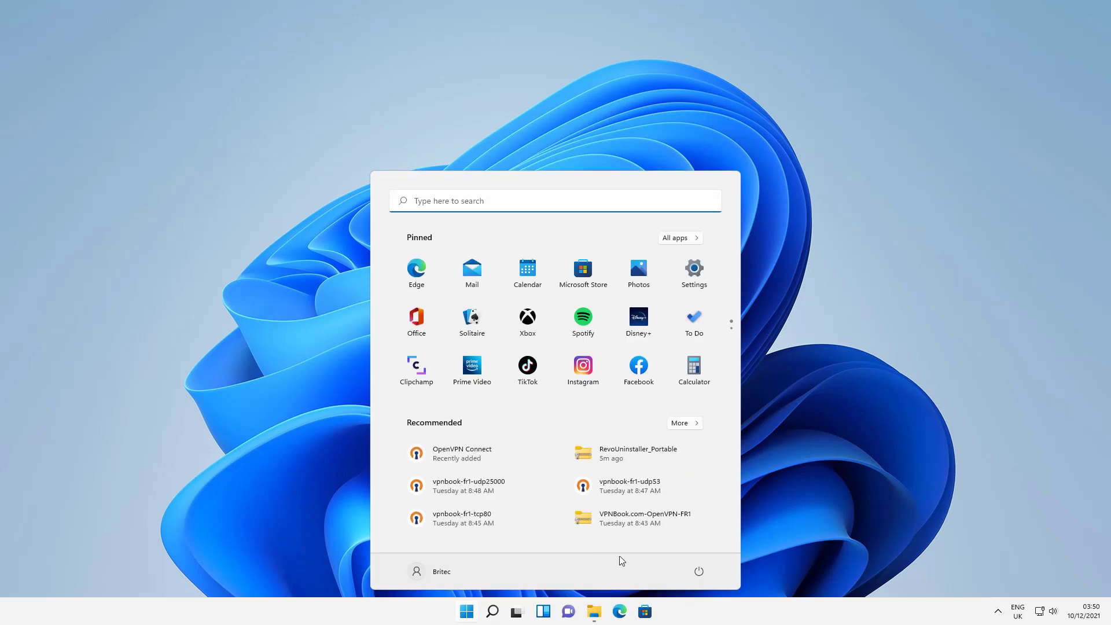
{"action": "left_click", "coordinate": [705, 571]}
{"action": "left_click", "coordinate": [707, 542]}
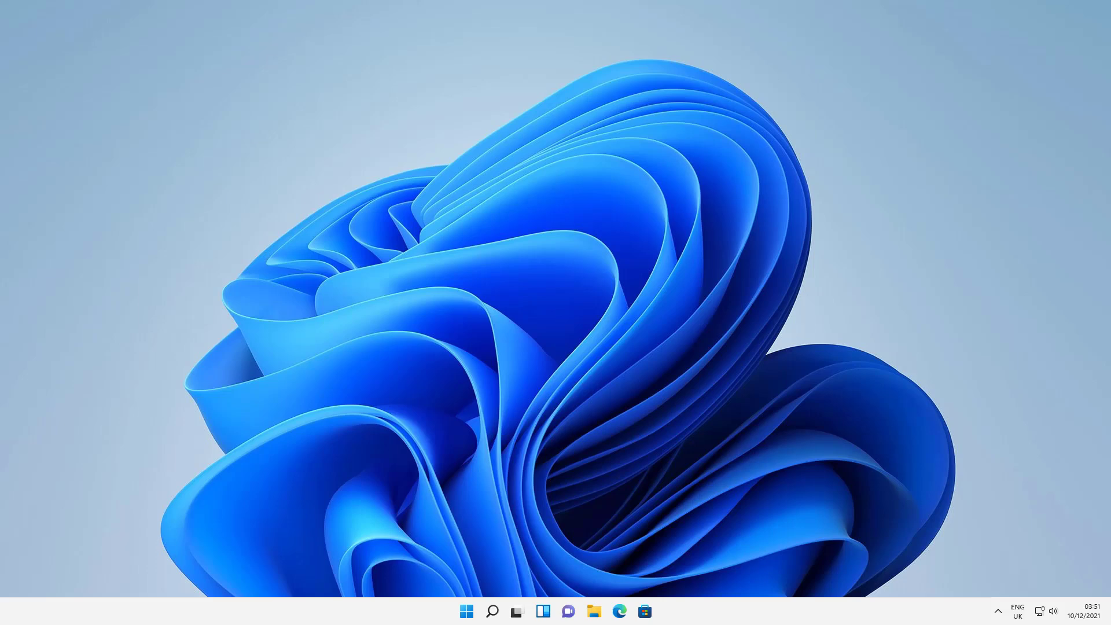
{"action": "left_click", "coordinate": [2, 346]}
{"action": "left_click", "coordinate": [250, 444]}
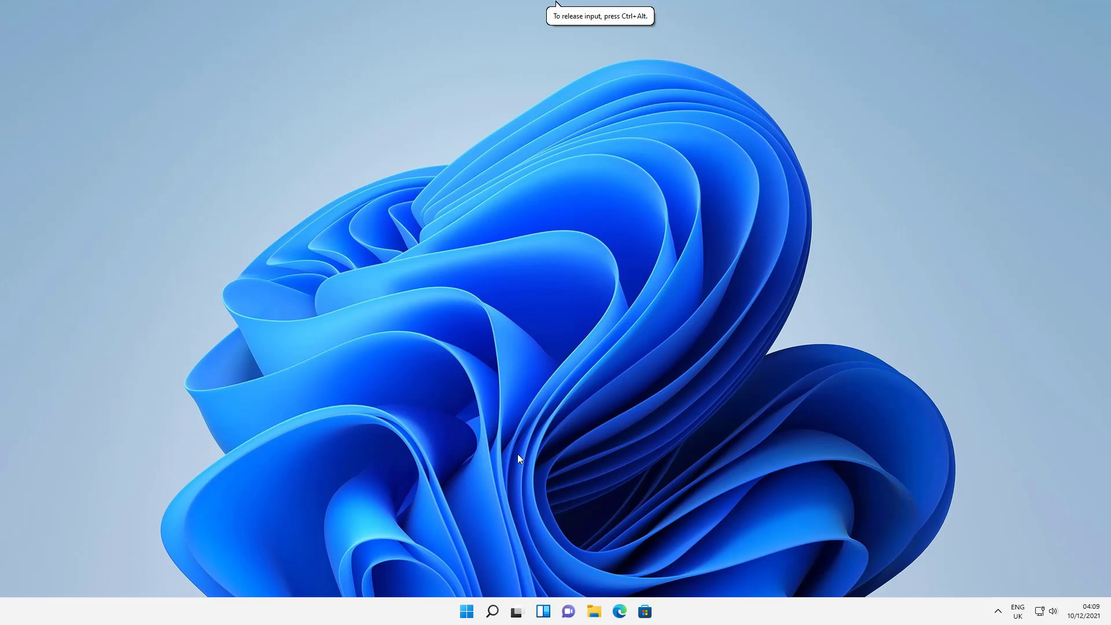
{"action": "left_click", "coordinate": [599, 617]}
{"action": "left_click_drag", "start_coordinate": [543, 136], "coordinate": [535, 114]}
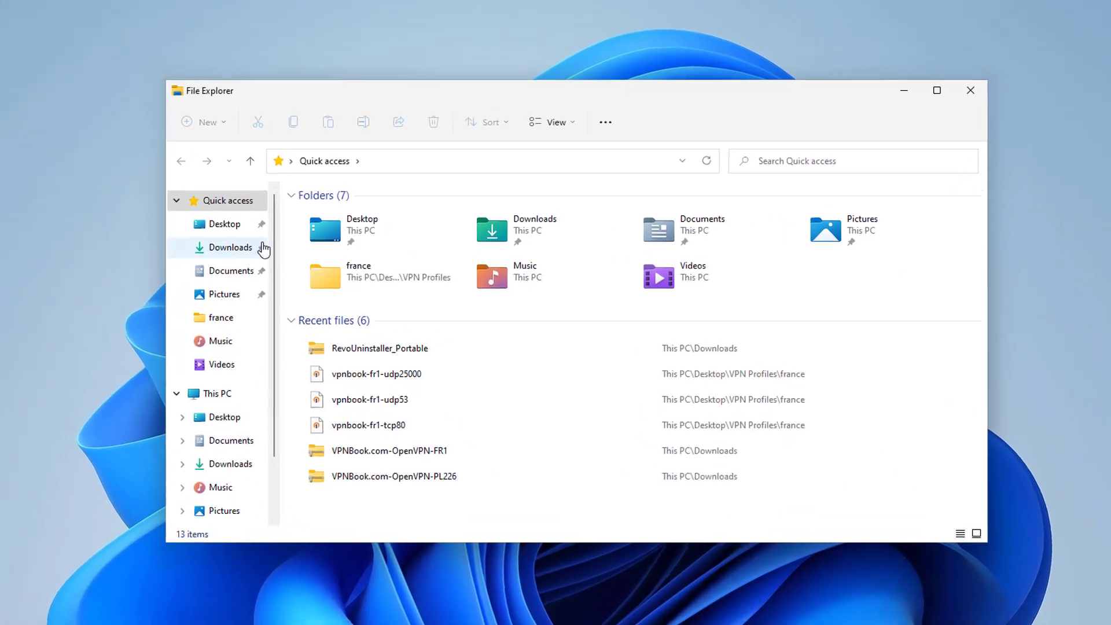
{"action": "left_click_drag", "start_coordinate": [255, 246], "coordinate": [253, 299]}
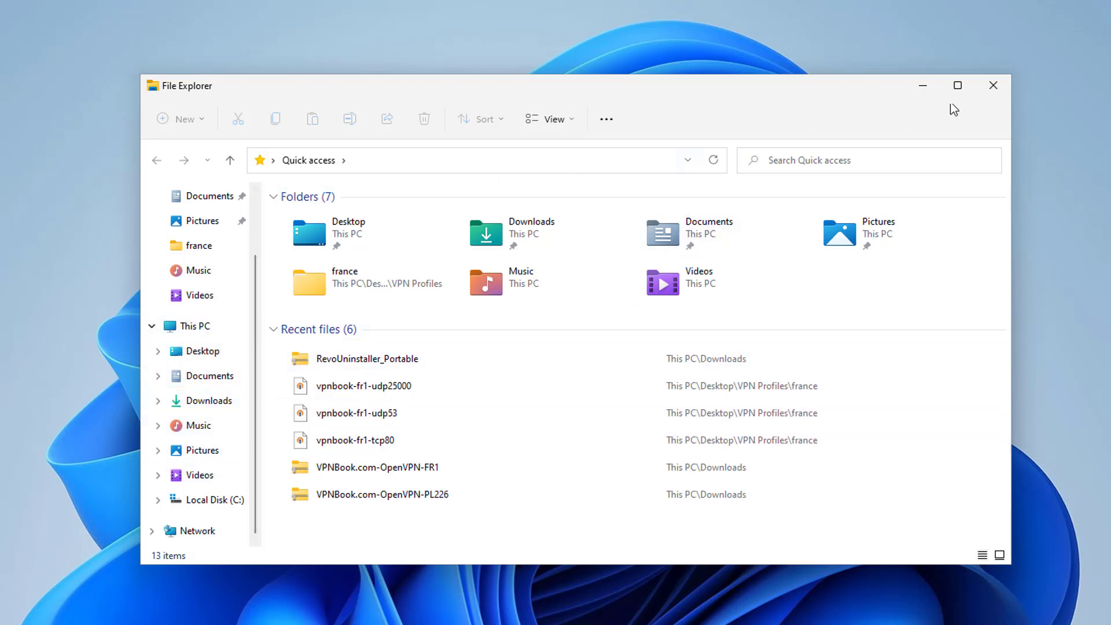
{"action": "left_click", "coordinate": [997, 88]}
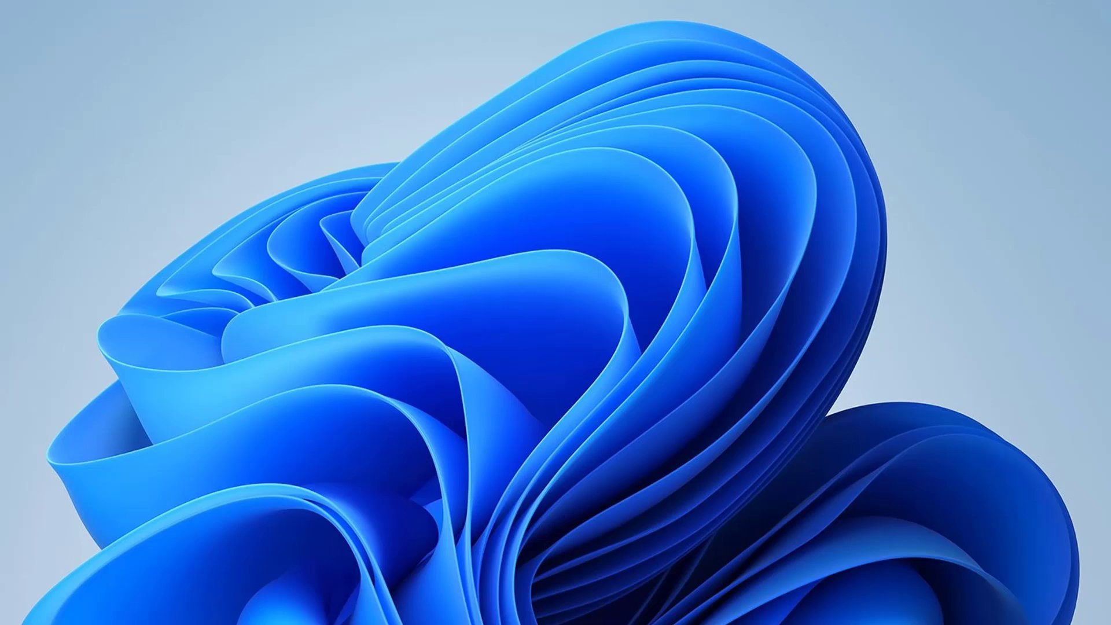
Check Control Panel's Programs and Features for OneDrive among the five installed programs, then close it.
{"action": "key", "text": "super+s"}
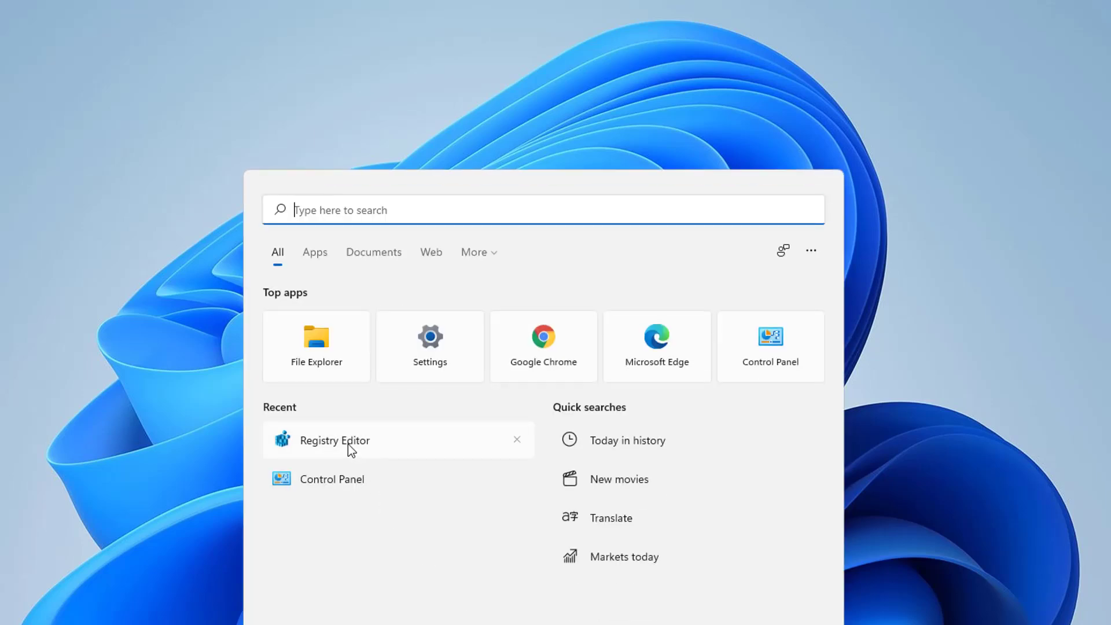
{"action": "left_click", "coordinate": [329, 481]}
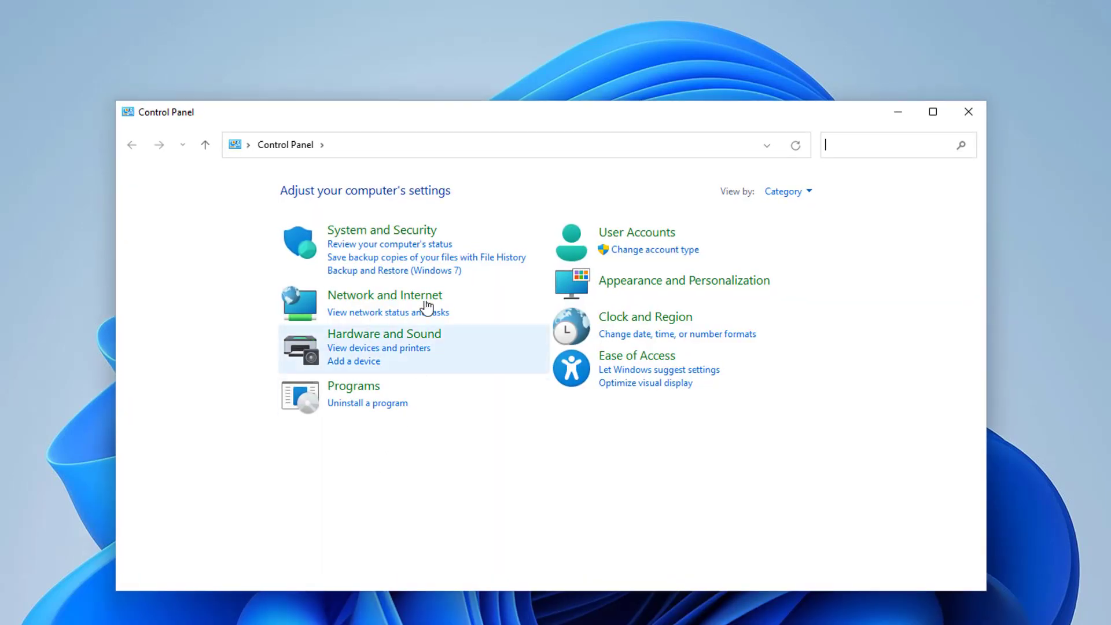
{"action": "left_click", "coordinate": [368, 384]}
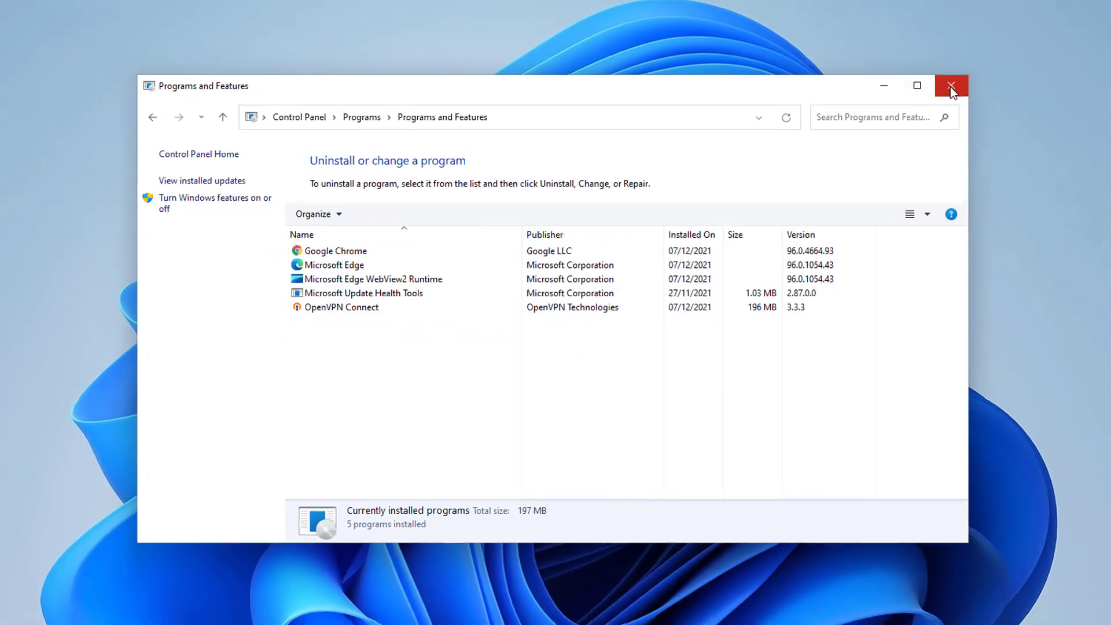
{"action": "left_click", "coordinate": [968, 76]}
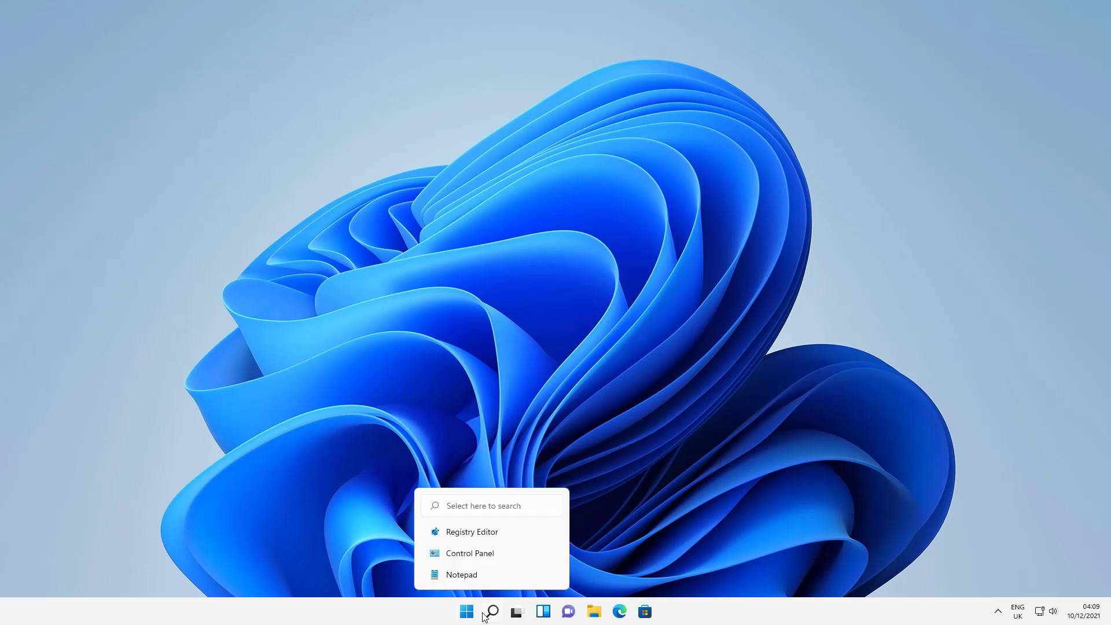
Scroll through Settings > Apps > Default apps to check that OneDrive isn't listed.
{"action": "left_click", "coordinate": [467, 612]}
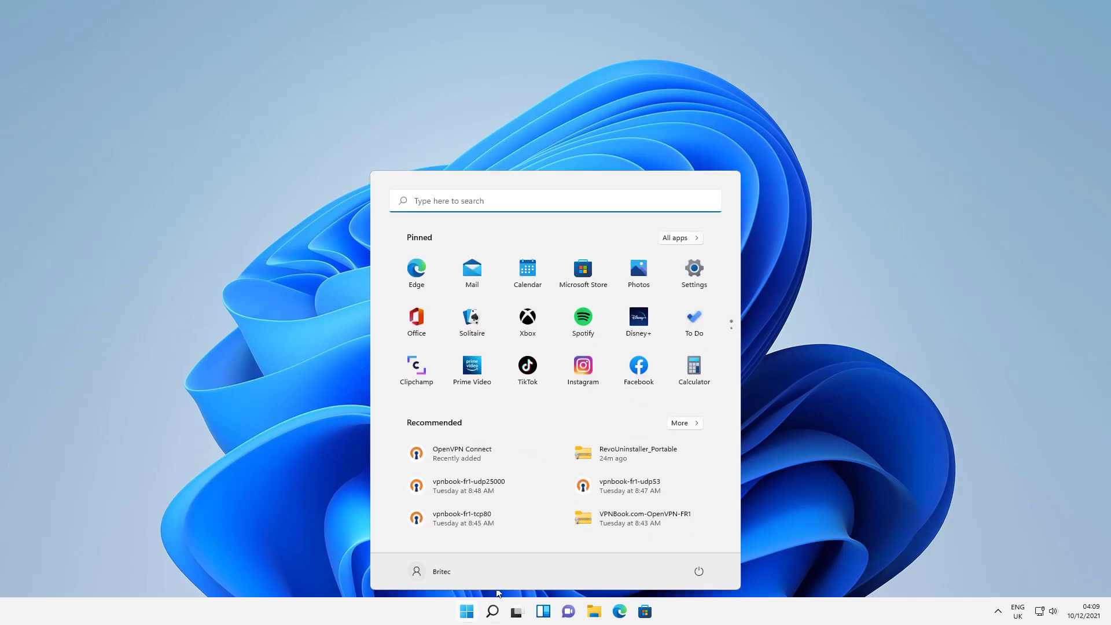
{"action": "left_click", "coordinate": [699, 265]}
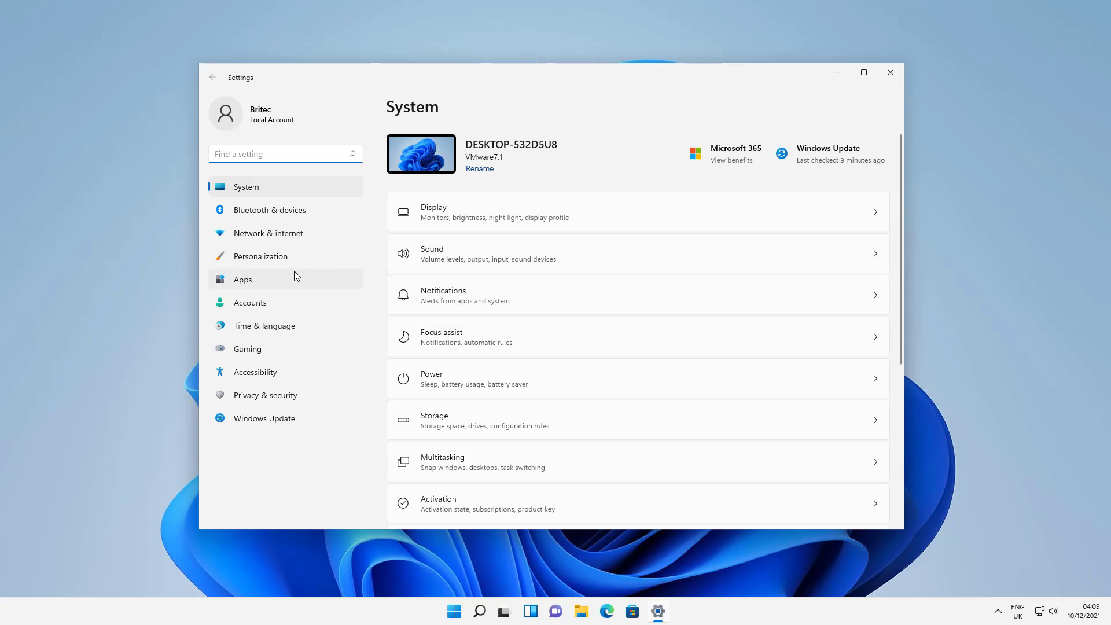
{"action": "left_click", "coordinate": [246, 282]}
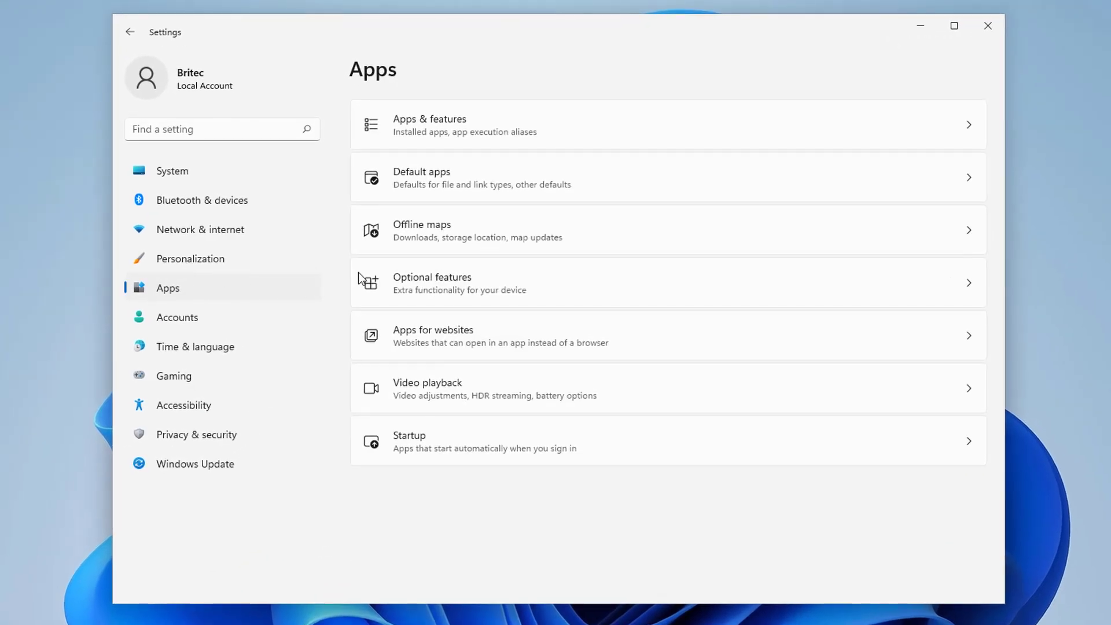
{"action": "left_click", "coordinate": [493, 189]}
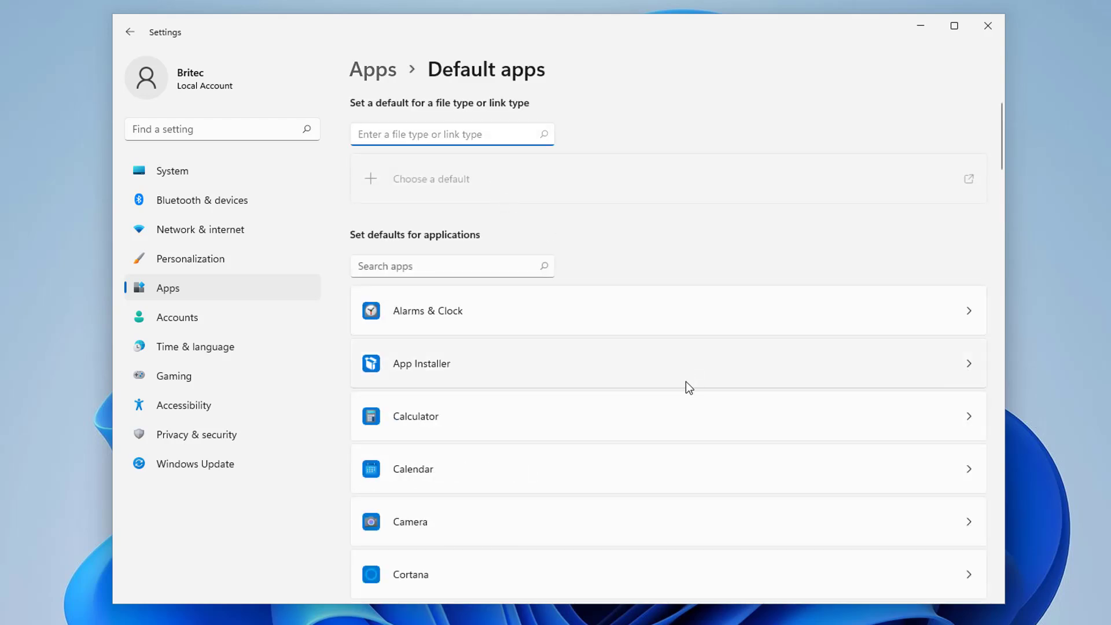
{"action": "scroll", "coordinate": [688, 388], "scroll_direction": "down", "scroll_amount": 6}
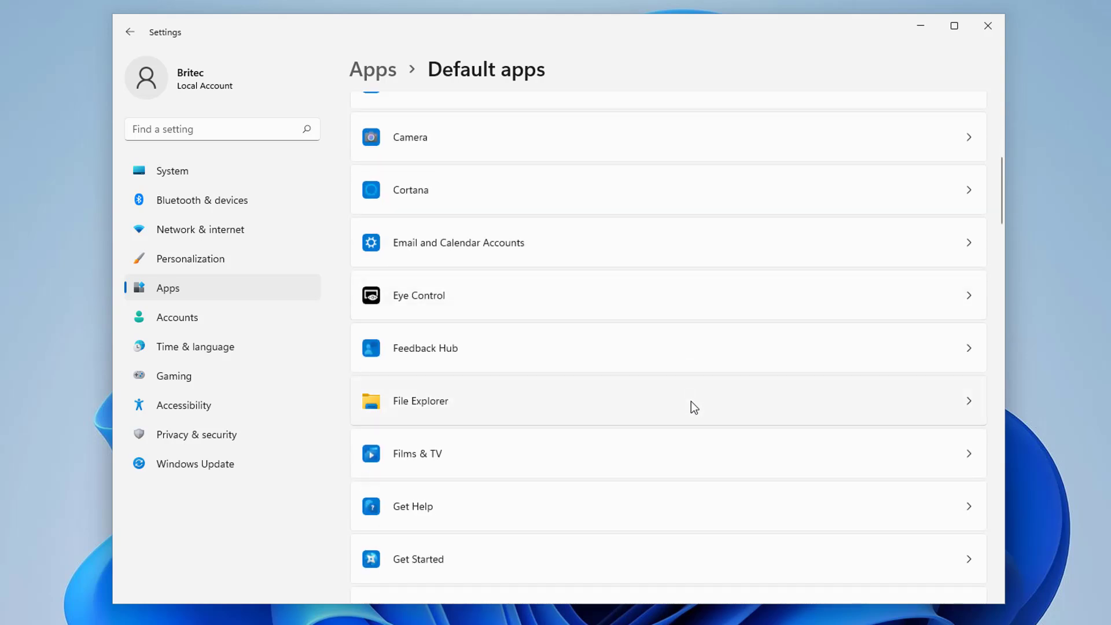
{"action": "scroll", "coordinate": [691, 402], "scroll_direction": "down", "scroll_amount": 3}
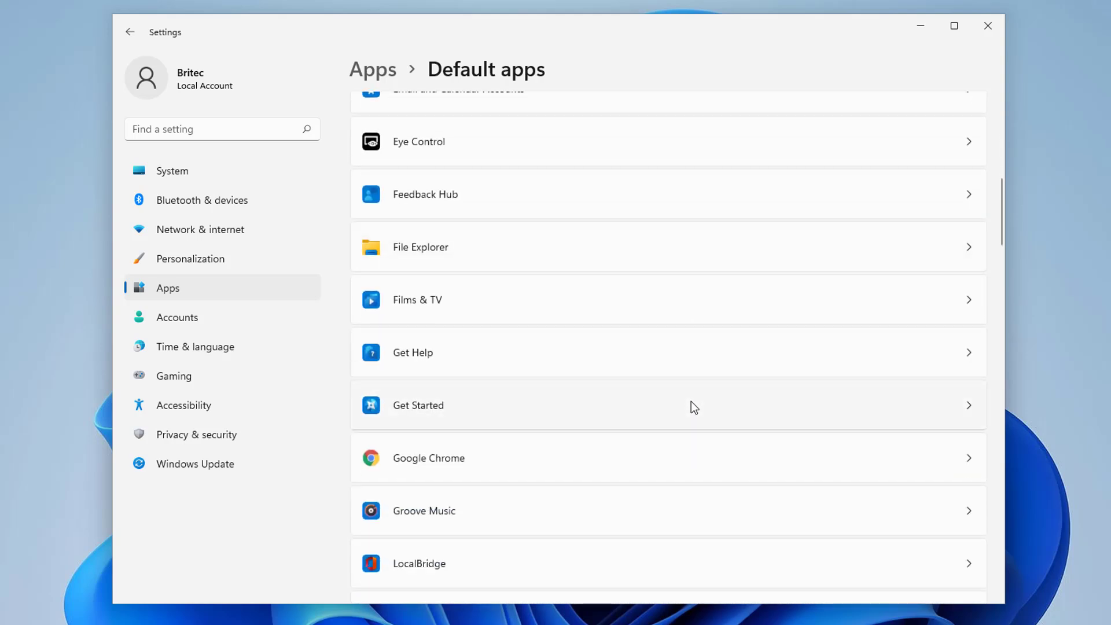
{"action": "scroll", "coordinate": [691, 401], "scroll_direction": "down", "scroll_amount": 2}
{"action": "scroll", "coordinate": [691, 401], "scroll_direction": "down", "scroll_amount": 2}
{"action": "scroll", "coordinate": [692, 401], "scroll_direction": "down", "scroll_amount": 5}
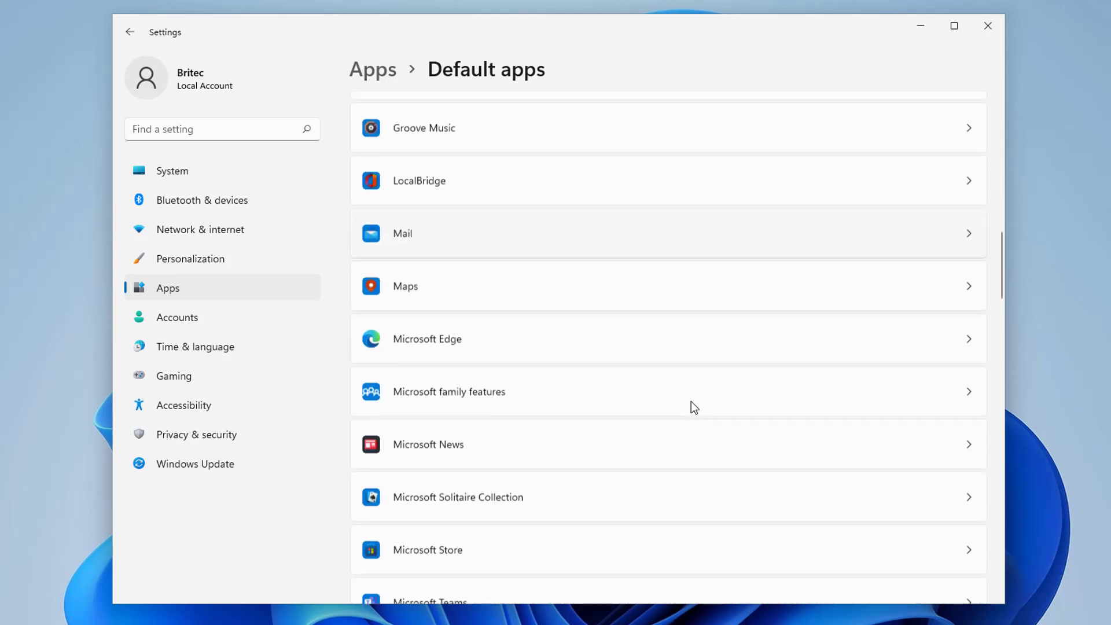
{"action": "scroll", "coordinate": [692, 401], "scroll_direction": "down", "scroll_amount": 2}
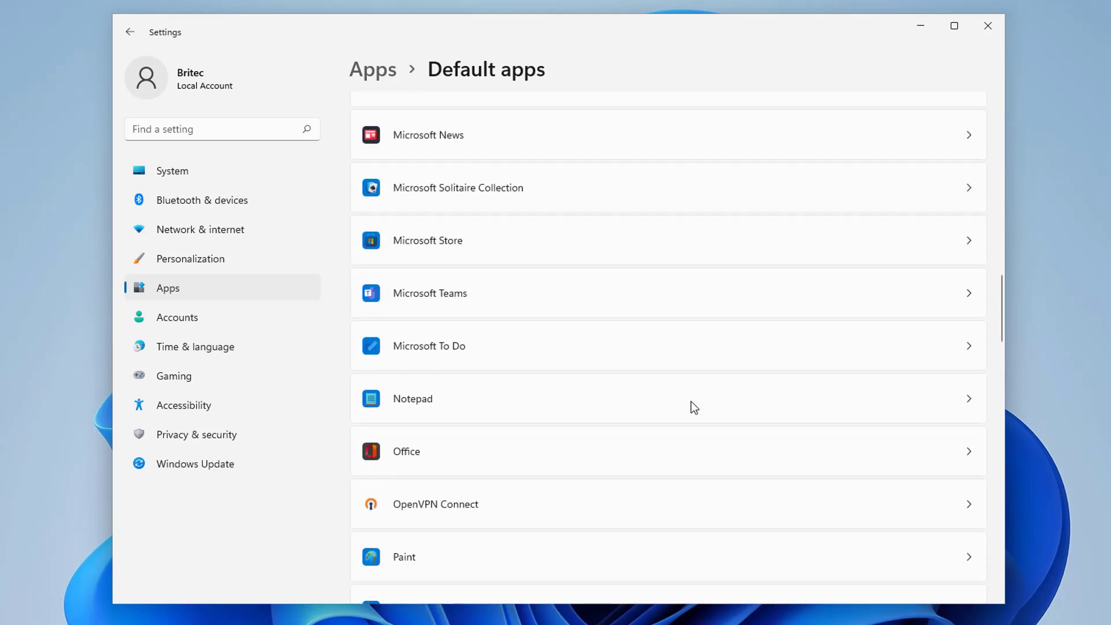
{"action": "scroll", "coordinate": [691, 401], "scroll_direction": "down", "scroll_amount": 3}
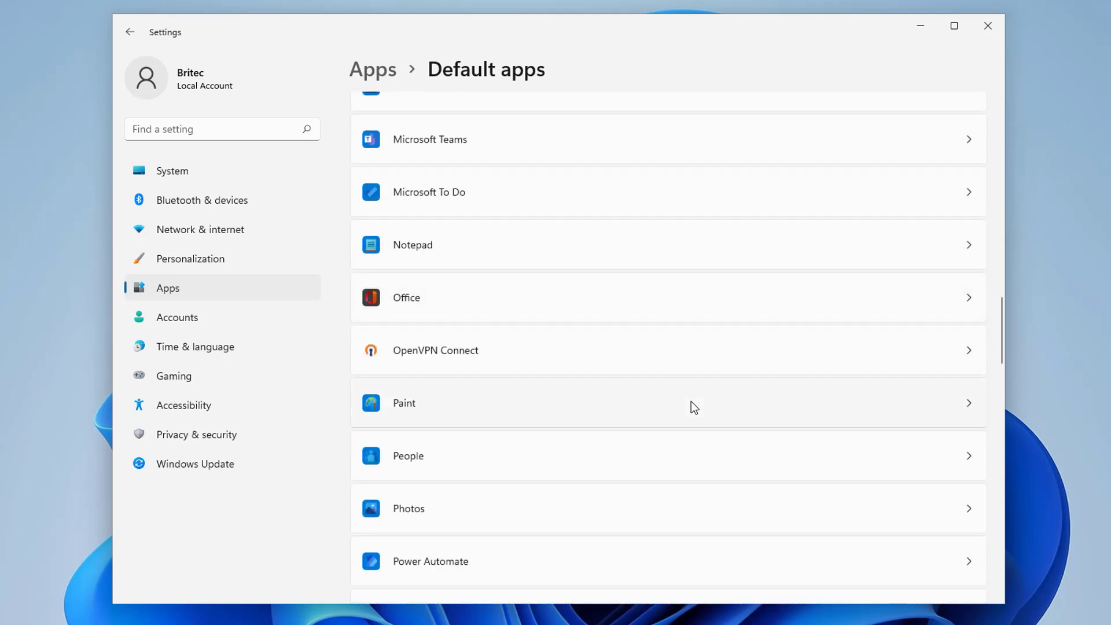
{"action": "scroll", "coordinate": [691, 401], "scroll_direction": "down", "scroll_amount": 1}
{"action": "scroll", "coordinate": [691, 402], "scroll_direction": "down", "scroll_amount": 10}
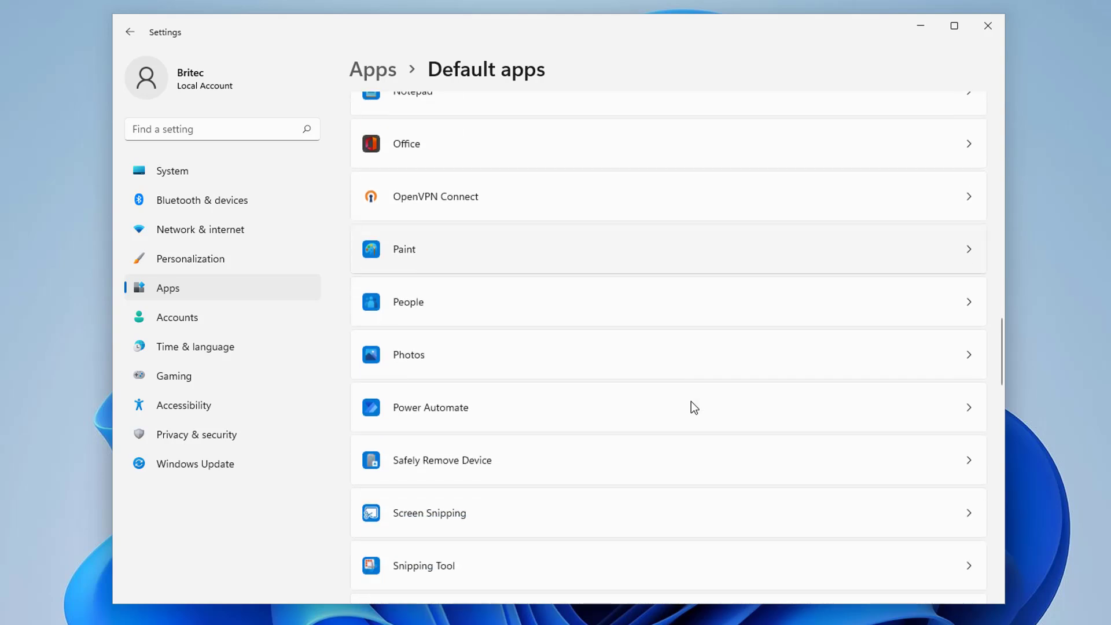
{"action": "scroll", "coordinate": [691, 401], "scroll_direction": "down", "scroll_amount": 1}
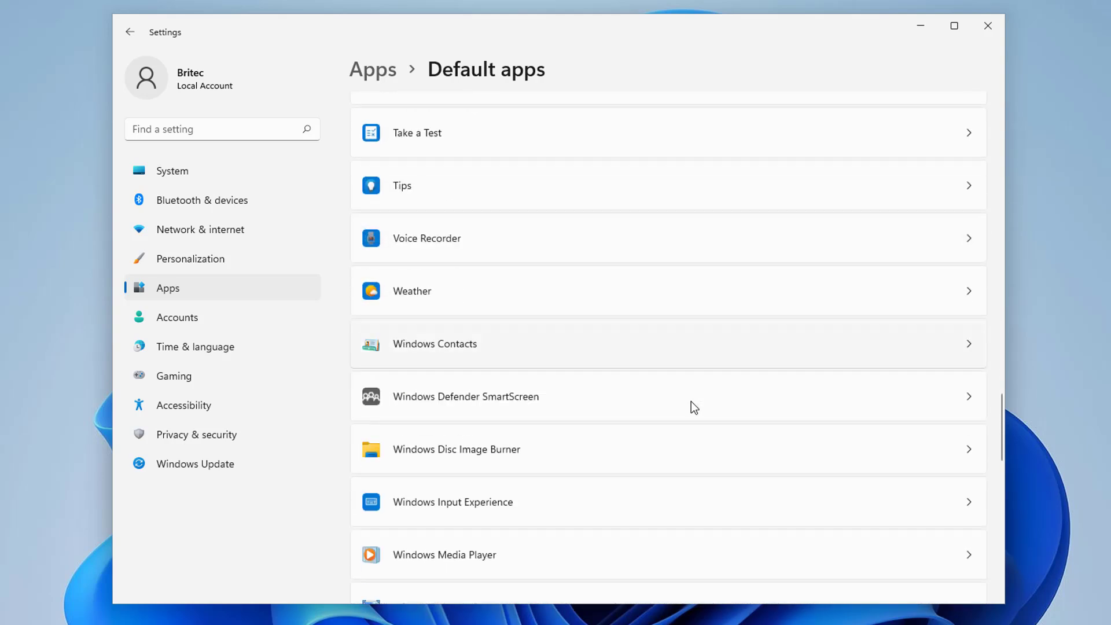
{"action": "scroll", "coordinate": [691, 402], "scroll_direction": "down", "scroll_amount": 5}
{"action": "scroll", "coordinate": [691, 401], "scroll_direction": "down", "scroll_amount": 10}
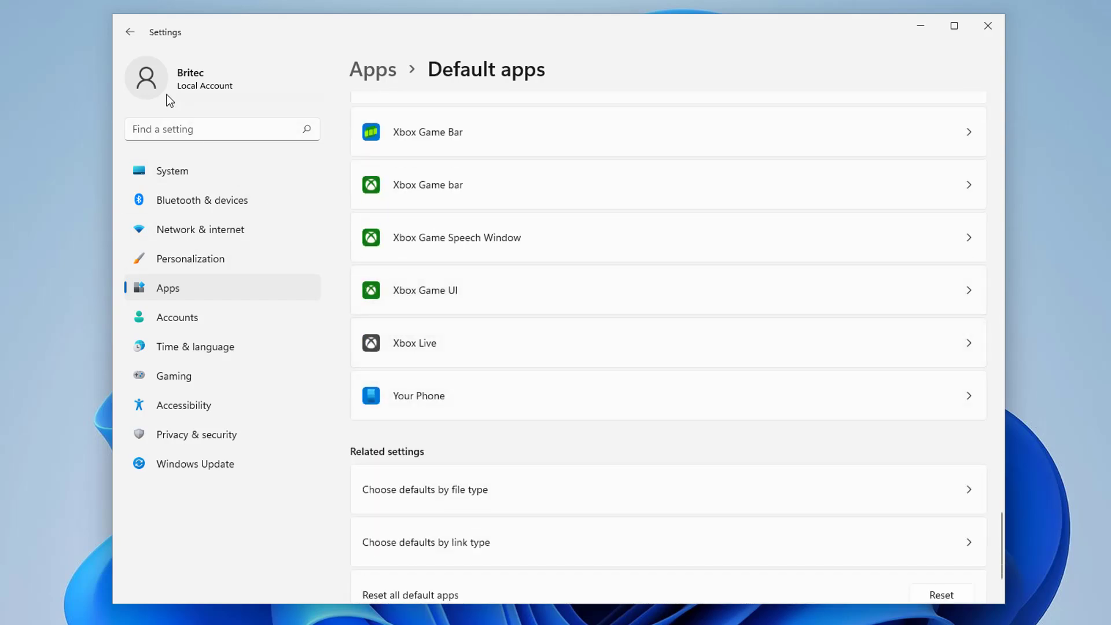
Scan the 38 installed apps to confirm OneDrive is gone, then close Settings.
{"action": "left_click", "coordinate": [131, 33]}
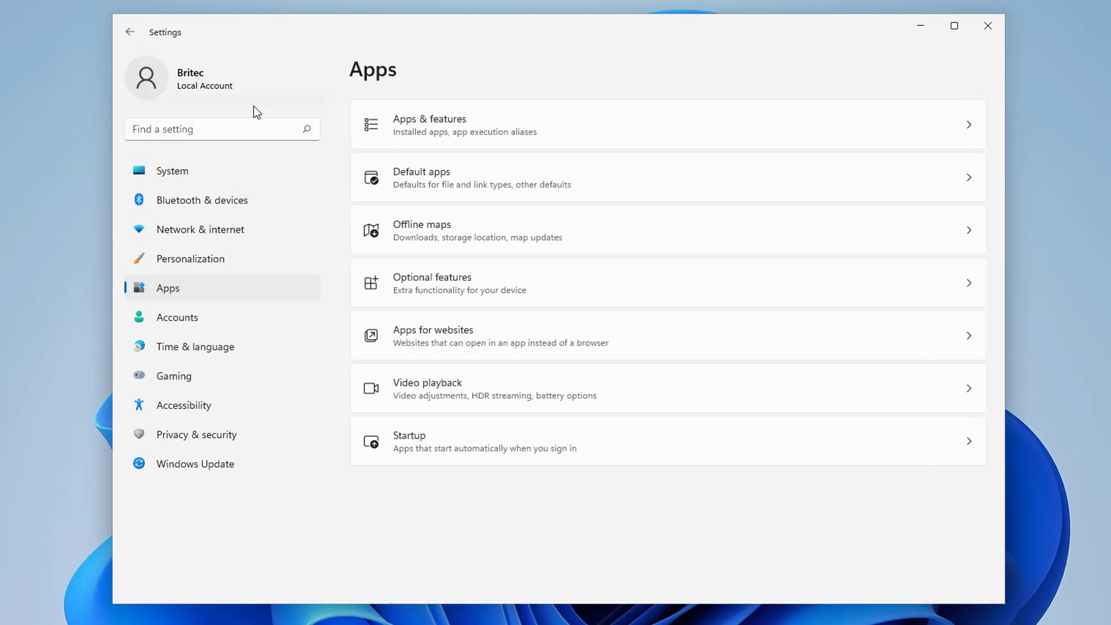
{"action": "left_click", "coordinate": [461, 137]}
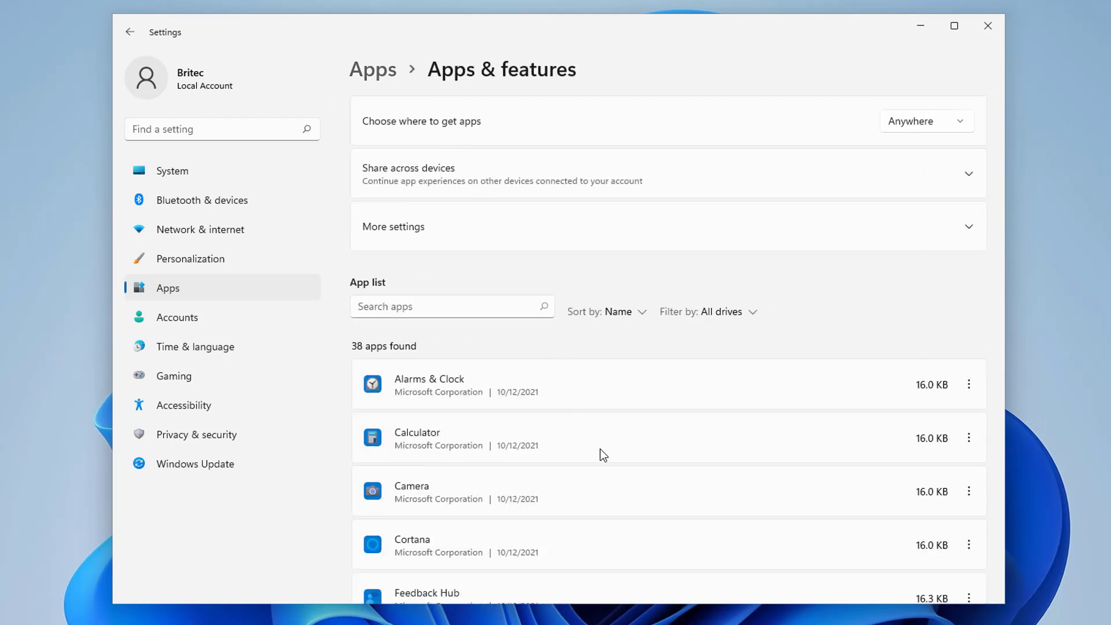
{"action": "scroll", "coordinate": [602, 457], "scroll_direction": "down", "scroll_amount": 2}
{"action": "scroll", "coordinate": [609, 472], "scroll_direction": "down", "scroll_amount": 1}
{"action": "scroll", "coordinate": [609, 475], "scroll_direction": "down", "scroll_amount": 5}
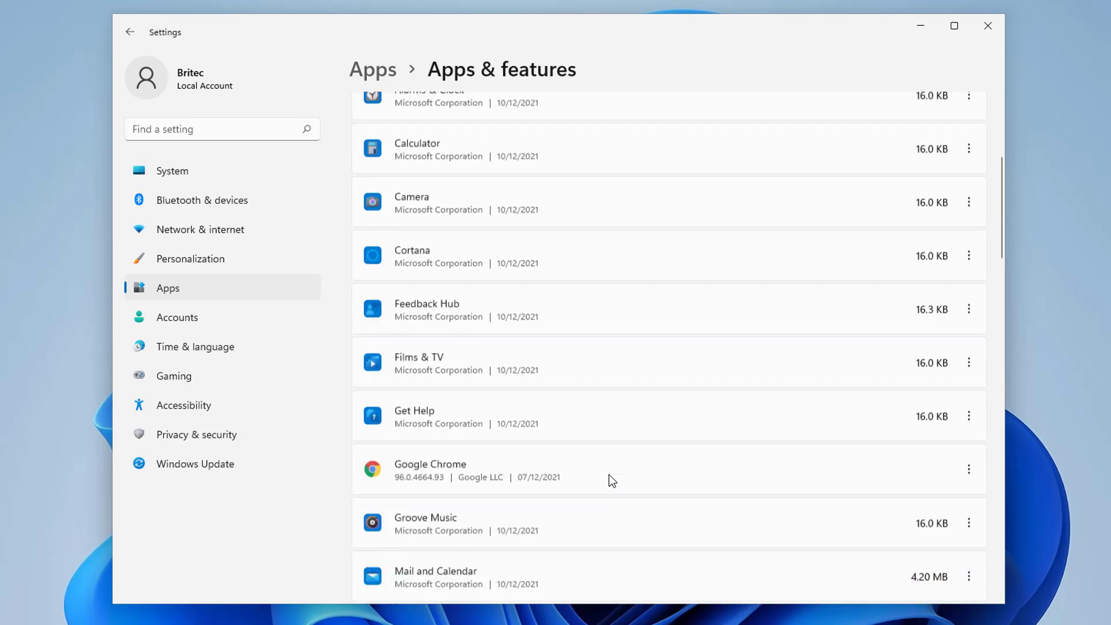
{"action": "scroll", "coordinate": [609, 474], "scroll_direction": "down", "scroll_amount": 3}
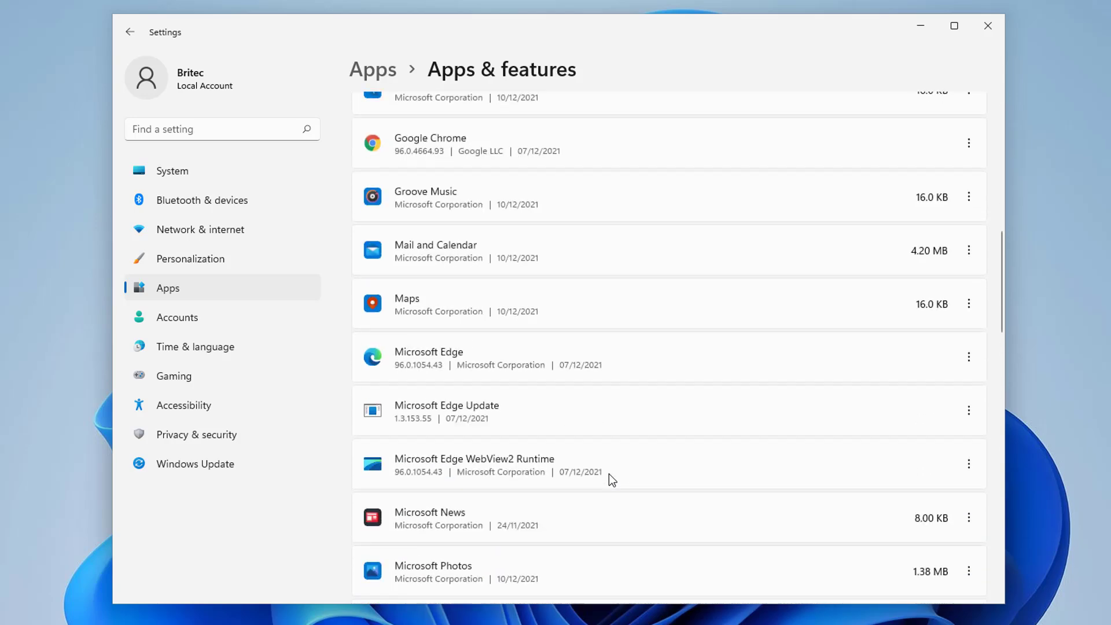
{"action": "scroll", "coordinate": [609, 474], "scroll_direction": "down", "scroll_amount": 6}
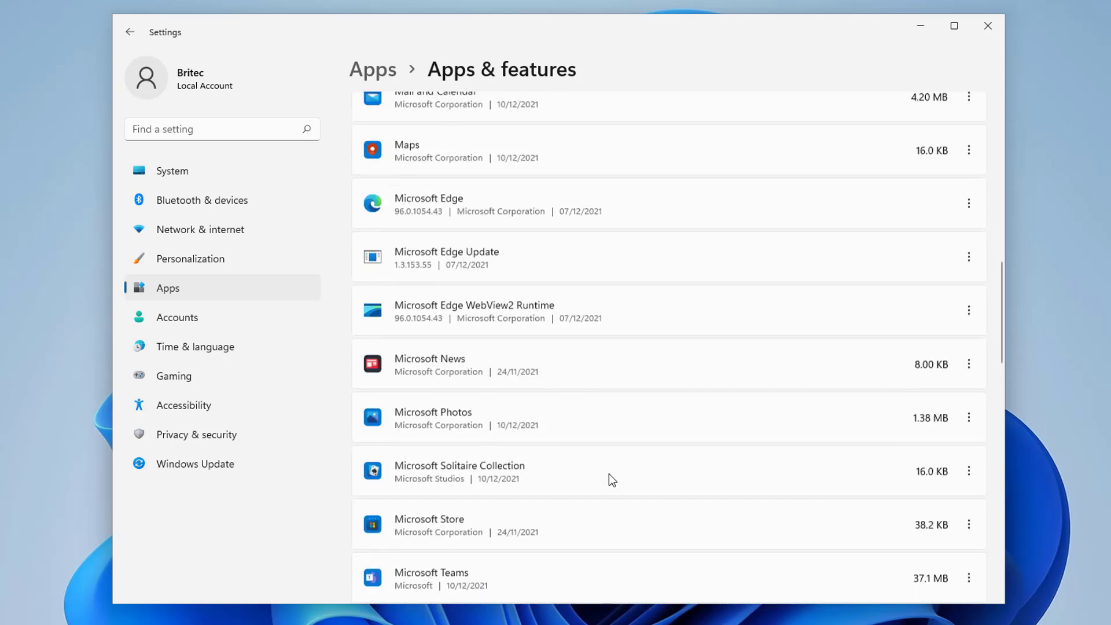
{"action": "scroll", "coordinate": [609, 474], "scroll_direction": "down", "scroll_amount": 7}
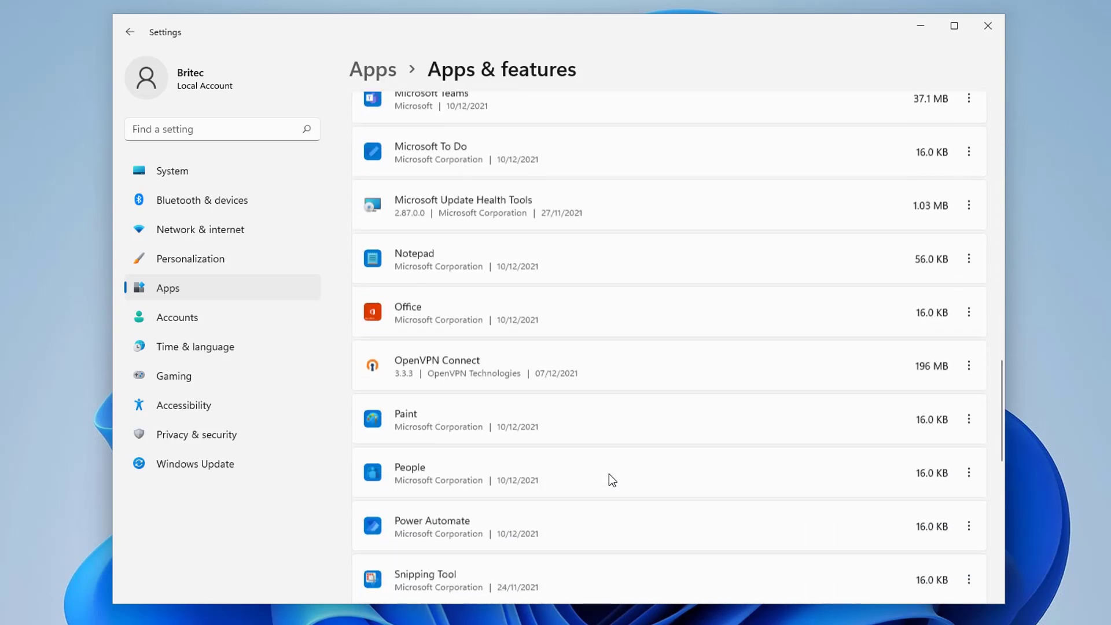
{"action": "scroll", "coordinate": [609, 474], "scroll_direction": "down", "scroll_amount": 8}
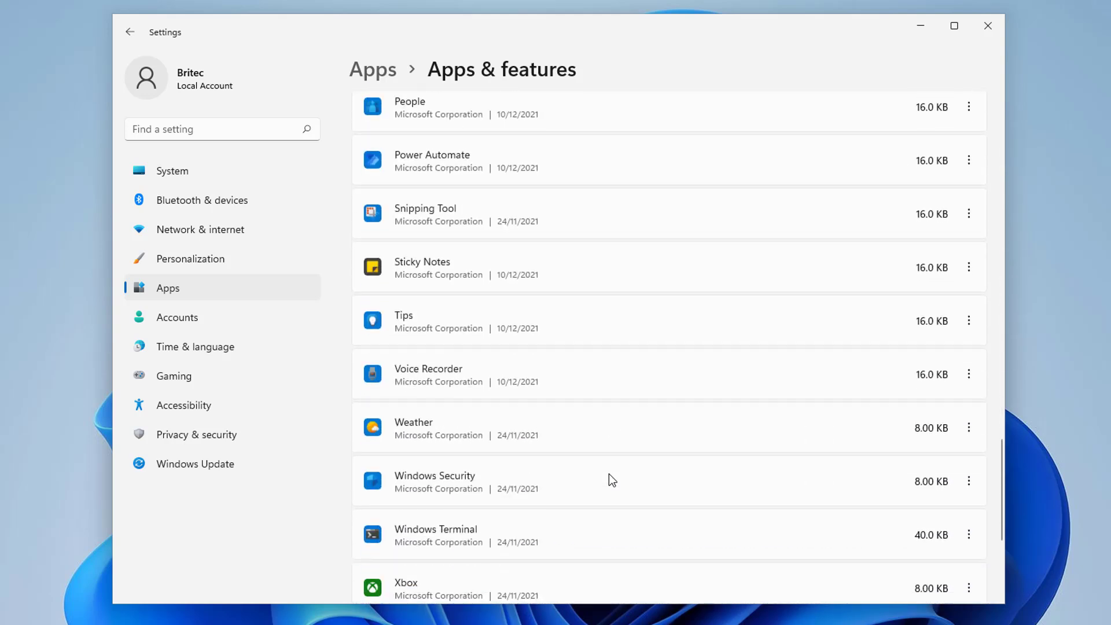
{"action": "scroll", "coordinate": [609, 475], "scroll_direction": "down", "scroll_amount": 2}
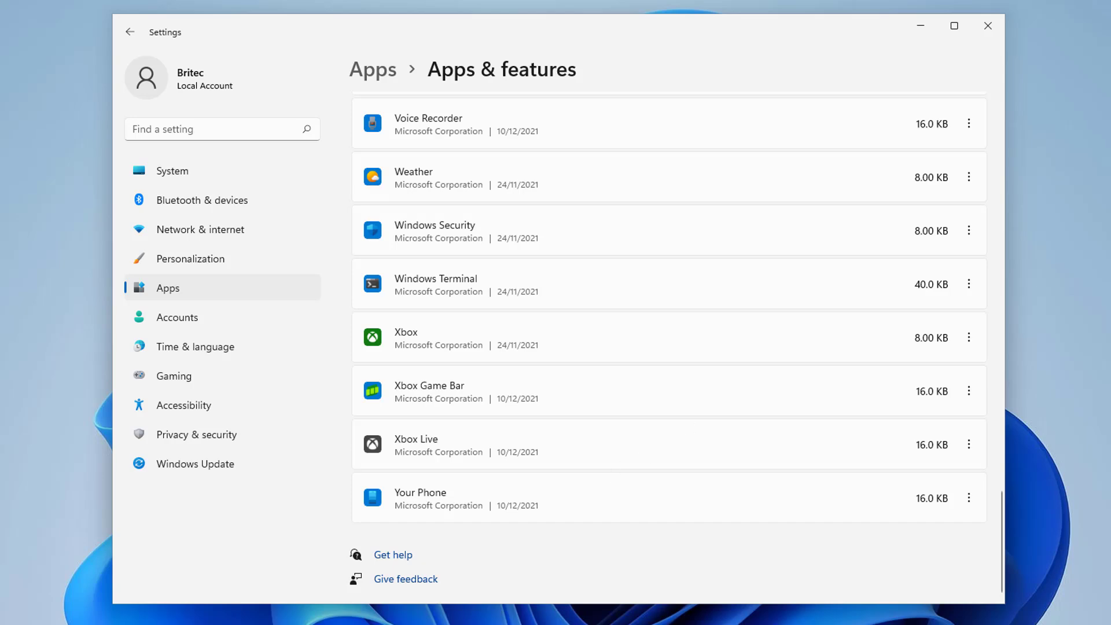
{"action": "left_click", "coordinate": [990, 25]}
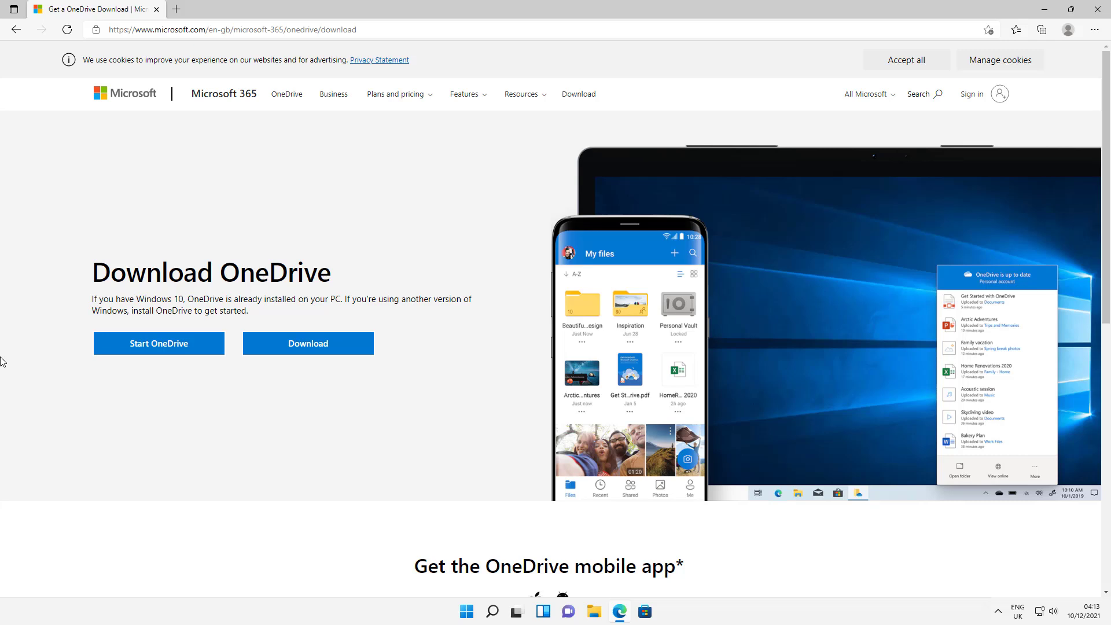
Close Edge showing the Download OneDrive page, leaving an empty desktop.
{"action": "left_click", "coordinate": [1099, 9]}
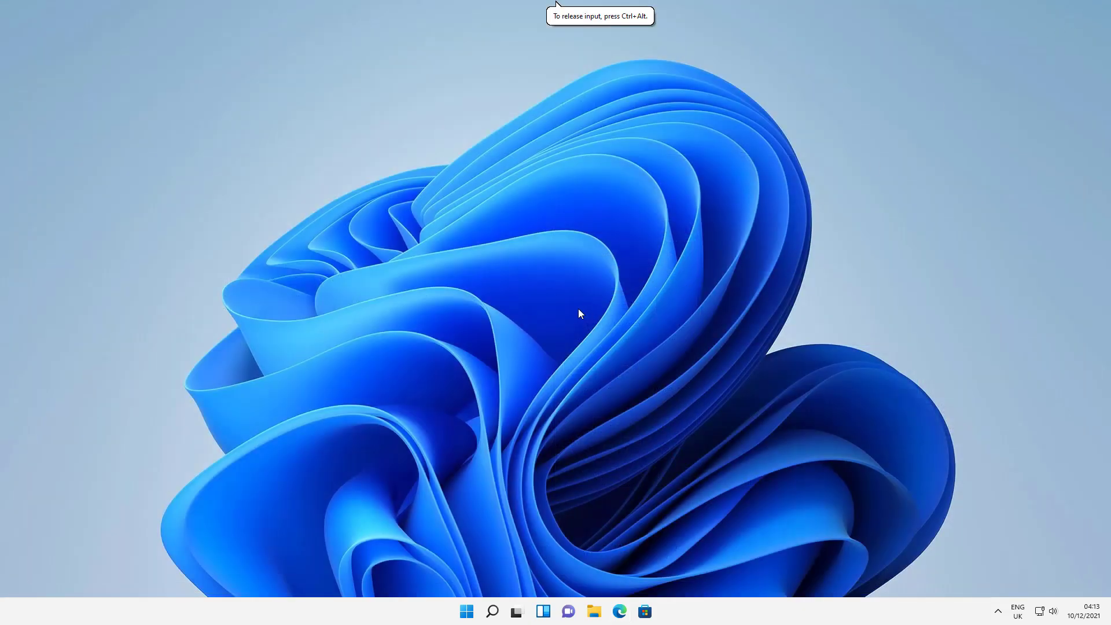